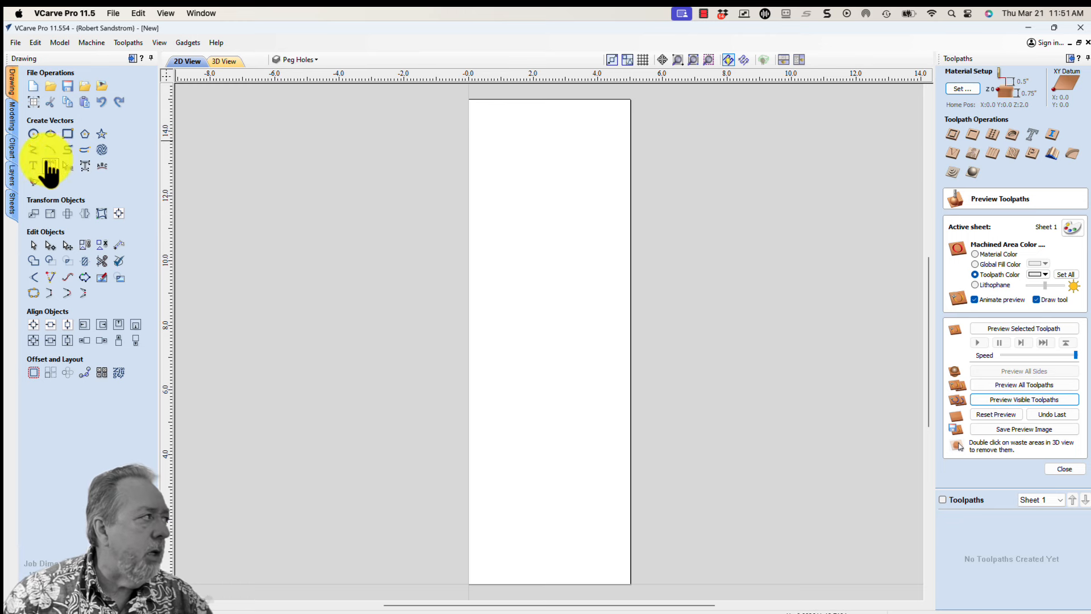
# Insert the Cribbage Board - Rectangle - 4x13 layout from the 2D Game Layouts clipart and deselect it
pyautogui.click(11, 148)
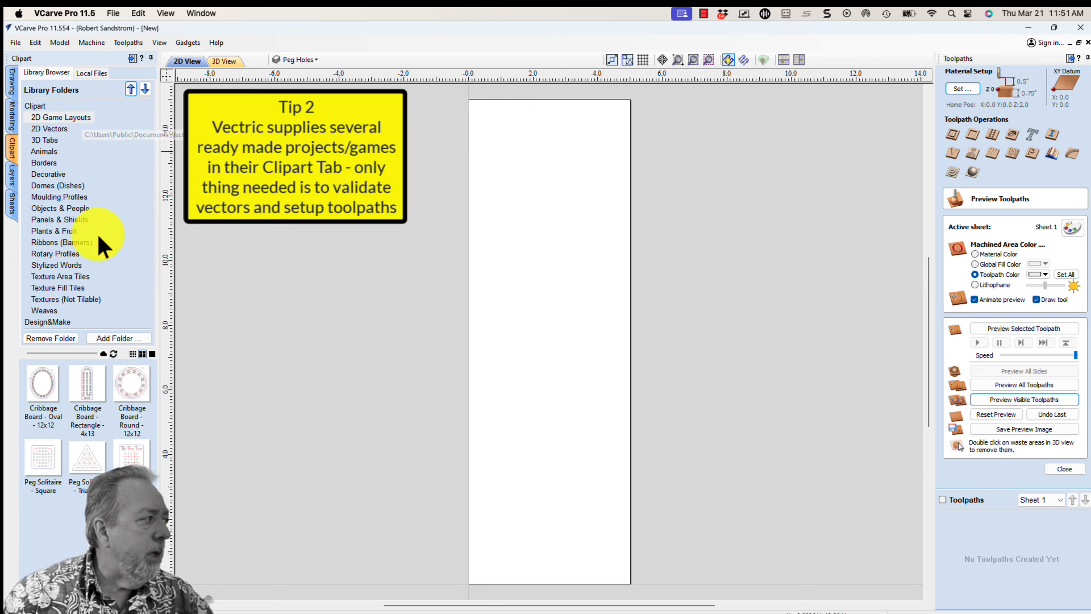
pyautogui.doubleClick(94, 390)
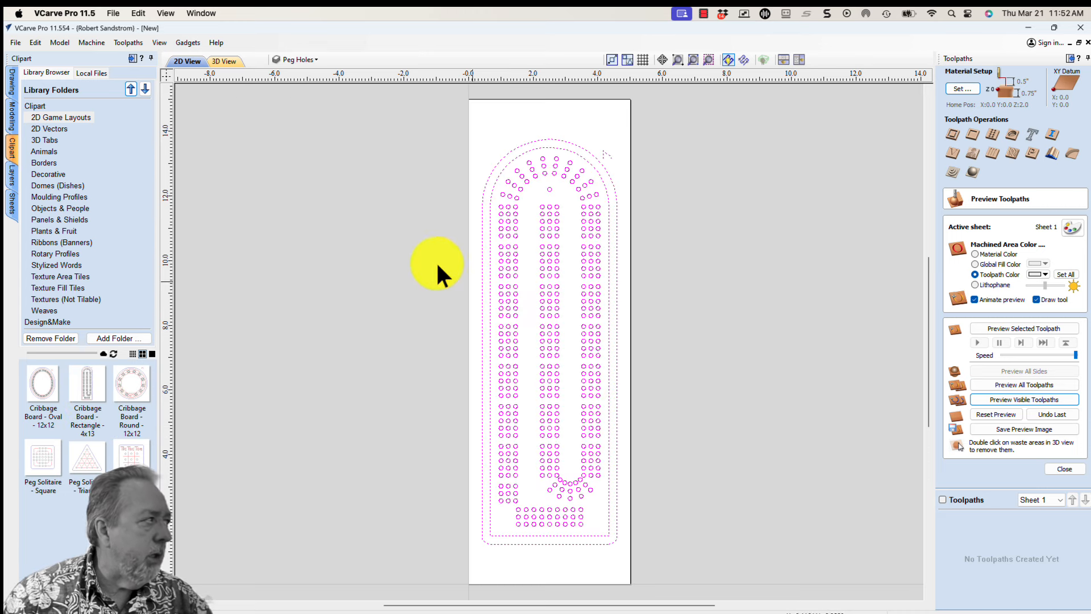
pyautogui.click(12, 80)
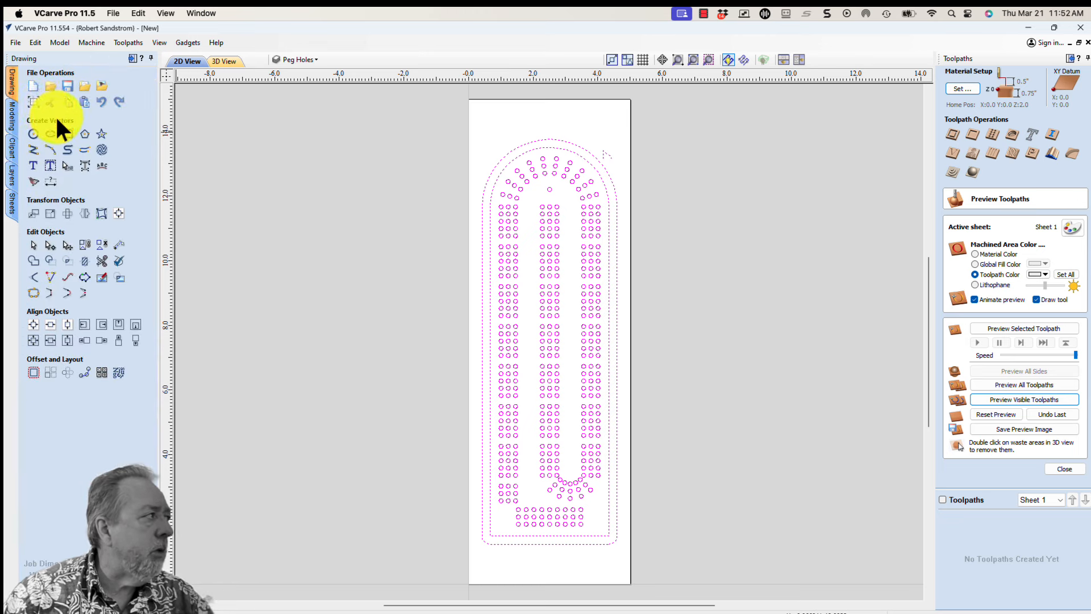
pyautogui.click(253, 227)
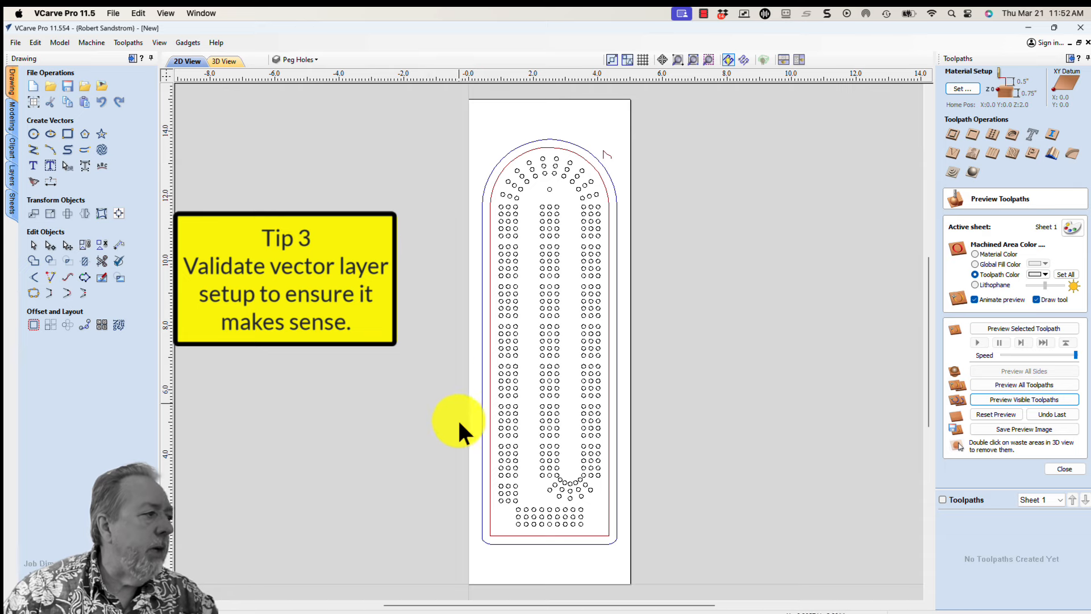
# Check which vectors sit on the Peg Holes, Moulding Vectors and Profile Cut layers by toggling each layer's visibility
pyautogui.click(290, 57)
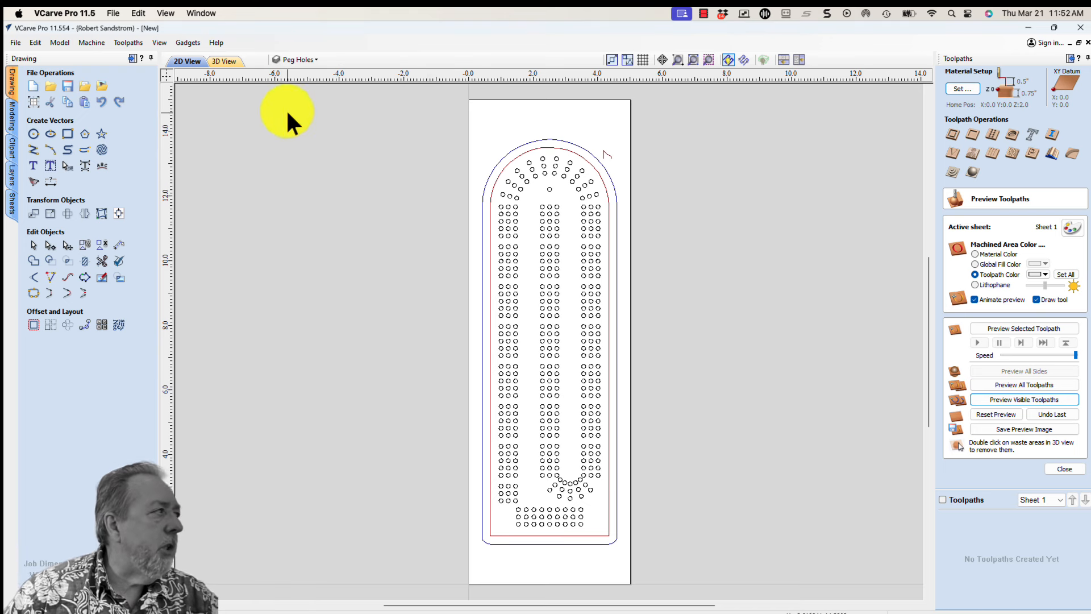
pyautogui.click(286, 60)
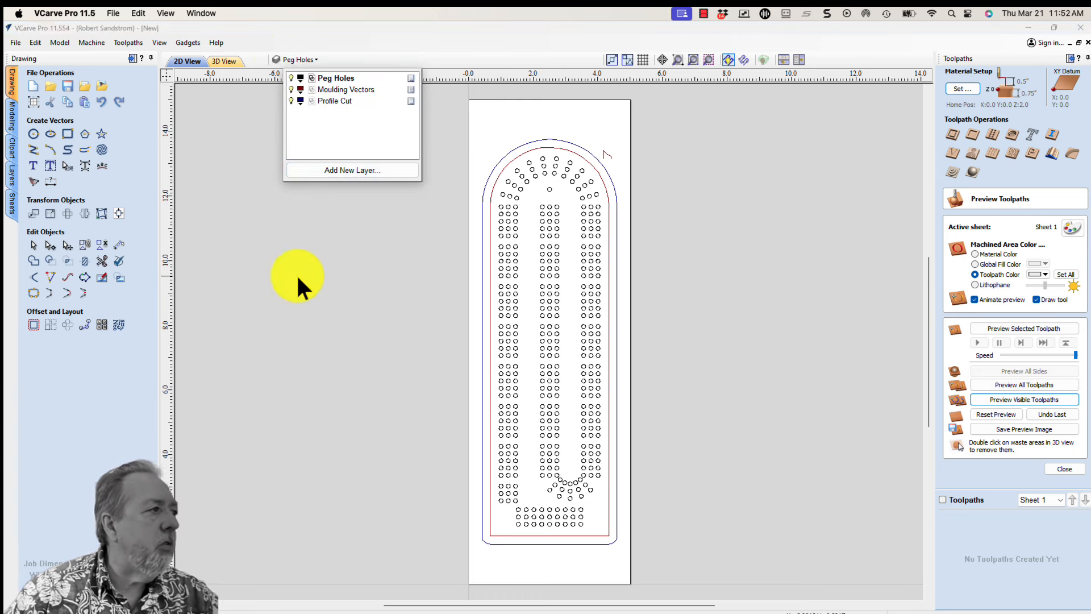
pyautogui.click(291, 78)
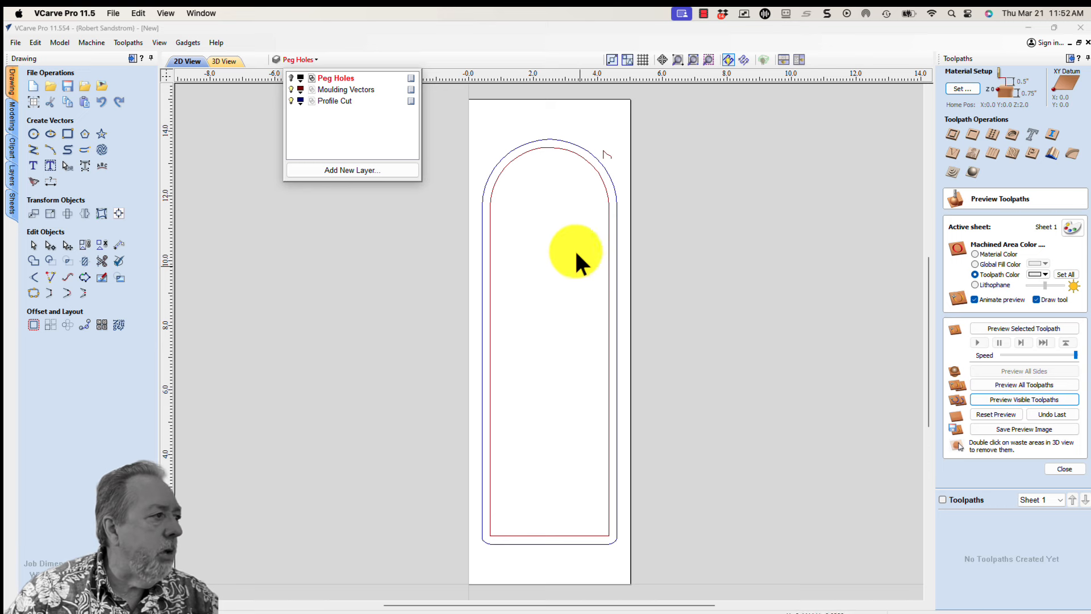
pyautogui.click(291, 78)
pyautogui.click(290, 88)
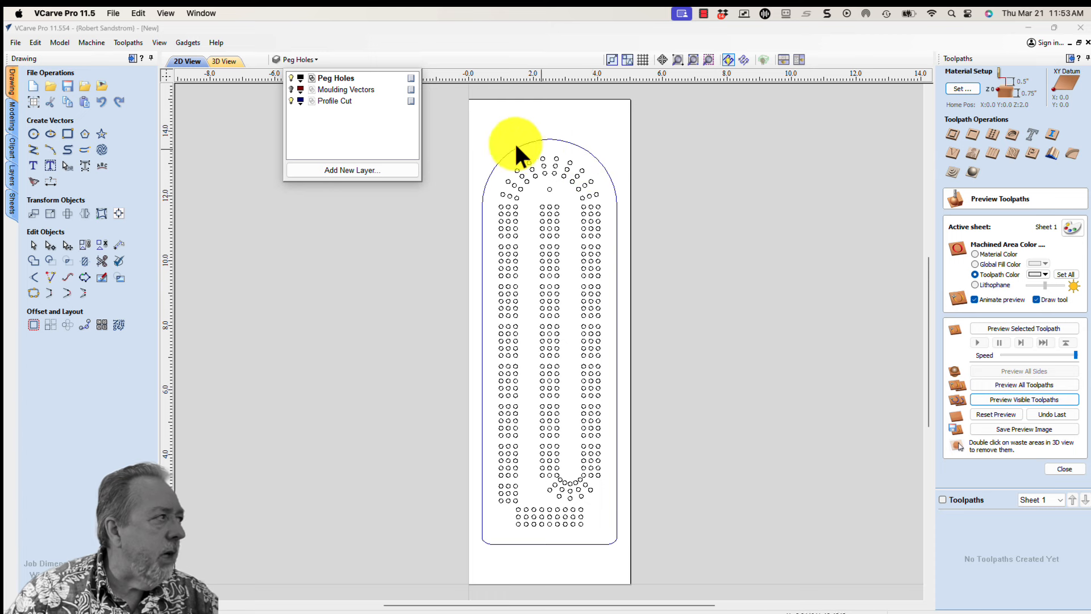
pyautogui.click(292, 90)
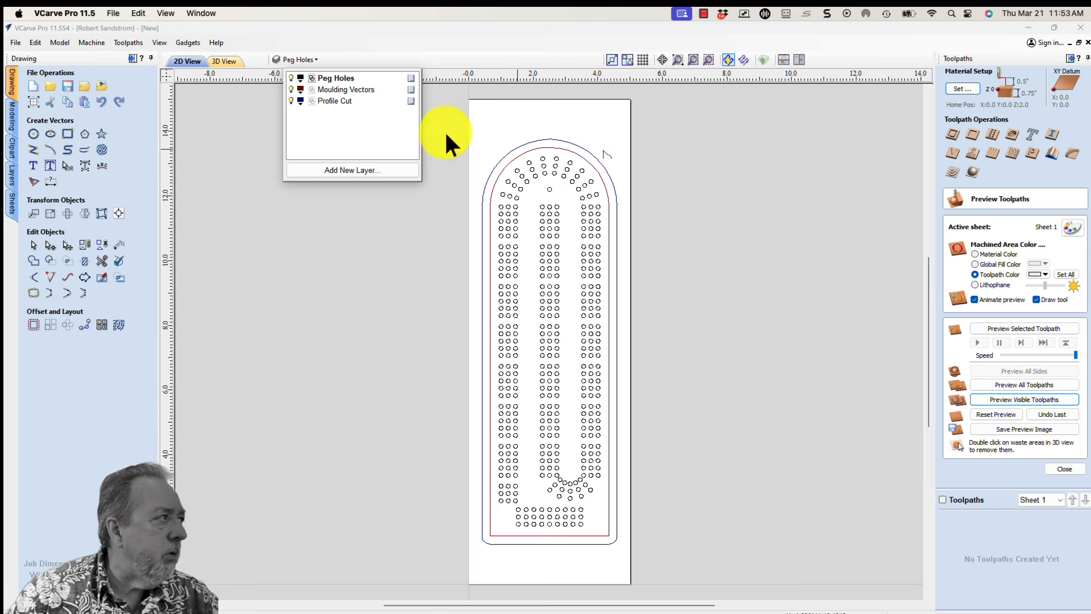
pyautogui.click(291, 101)
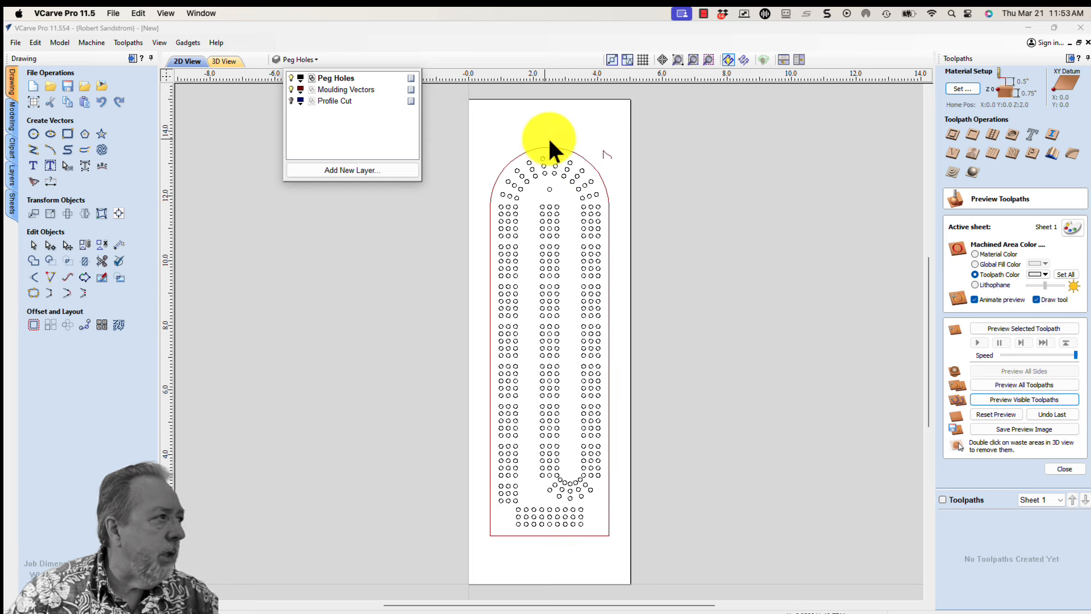
pyautogui.click(291, 100)
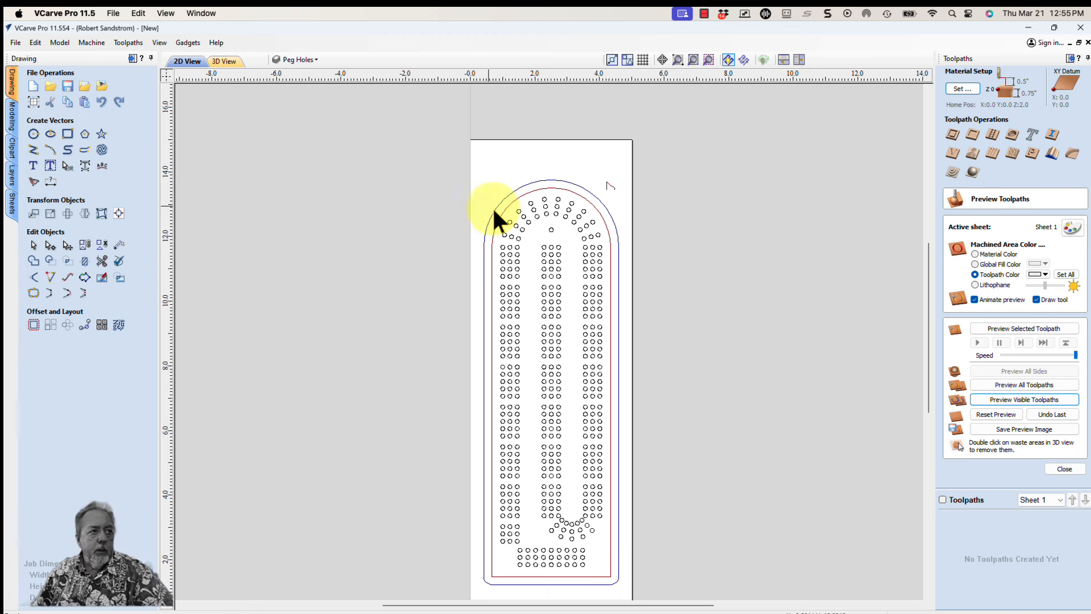
# Start a drilling toolpath and set its vector selector to only circles on the Peg Holes layer, associated with the toolpath
pyautogui.click(517, 223)
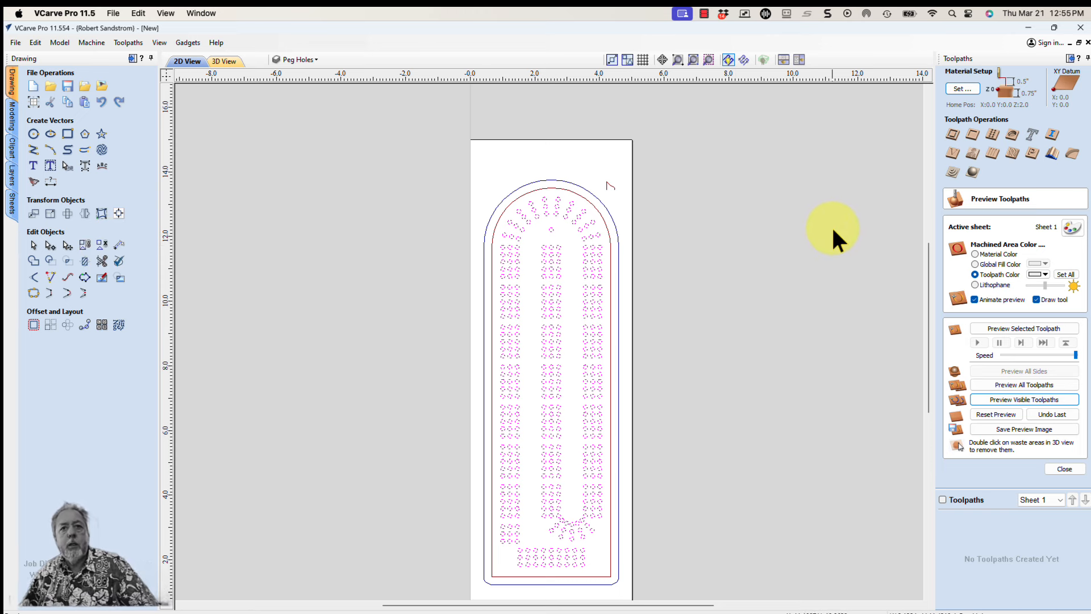
pyautogui.click(991, 135)
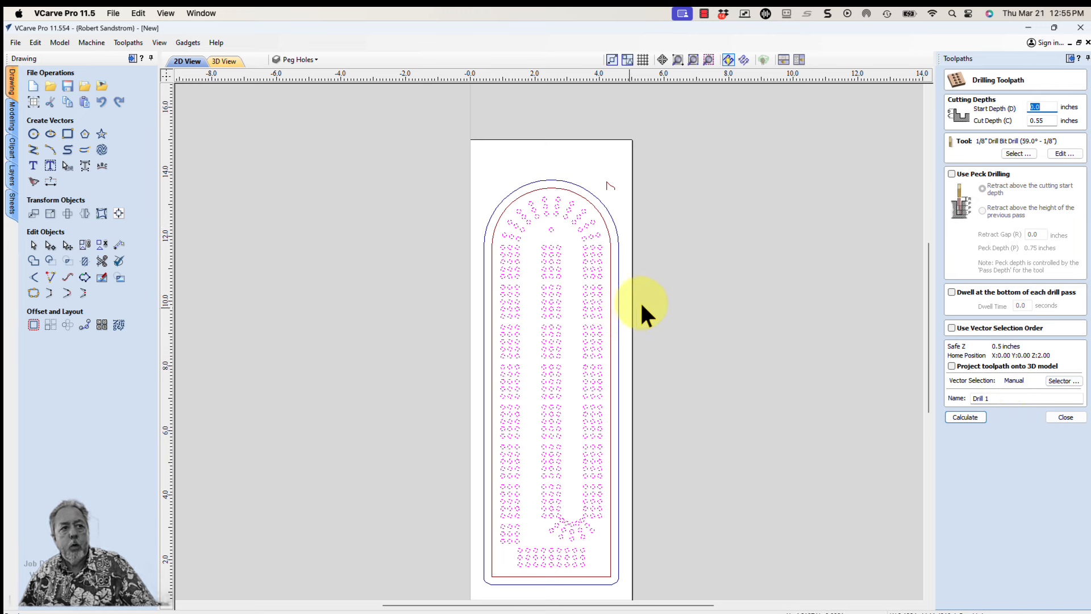
pyautogui.click(663, 294)
pyautogui.click(661, 291)
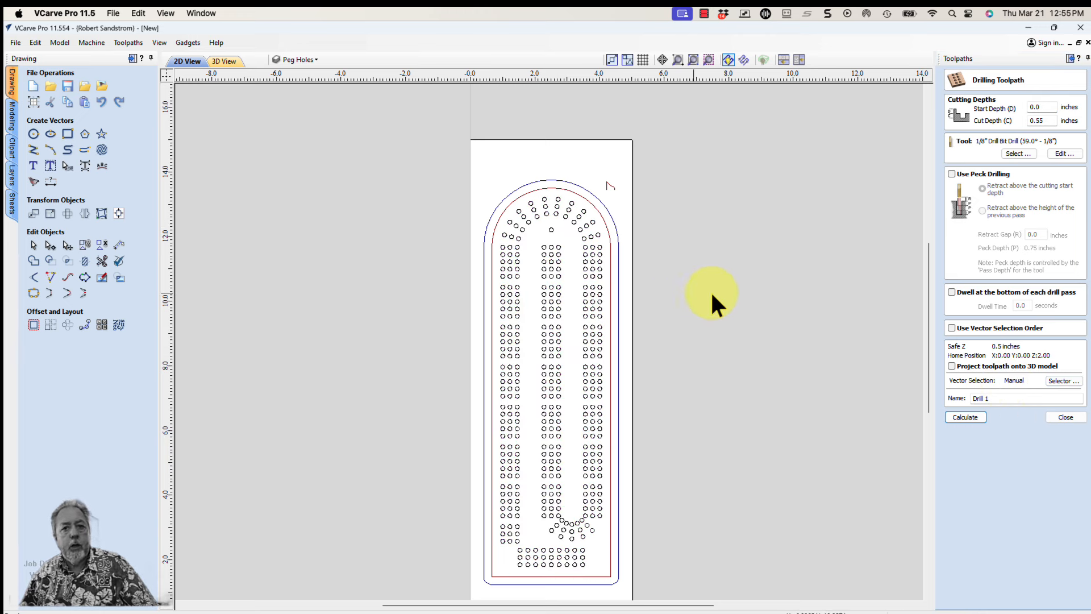
pyautogui.click(1052, 377)
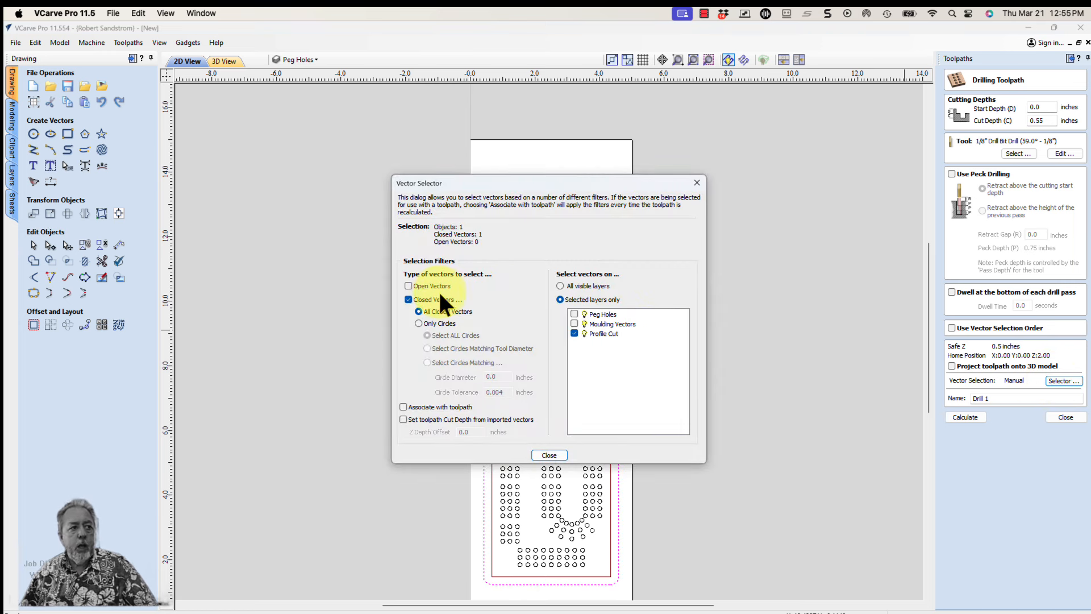
pyautogui.click(419, 323)
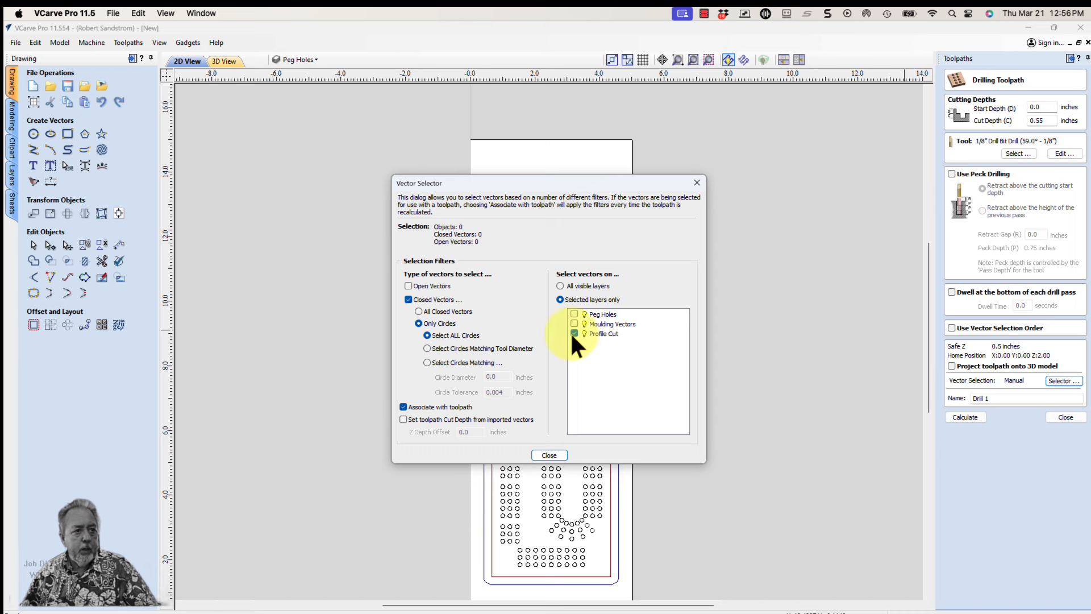
pyautogui.click(574, 314)
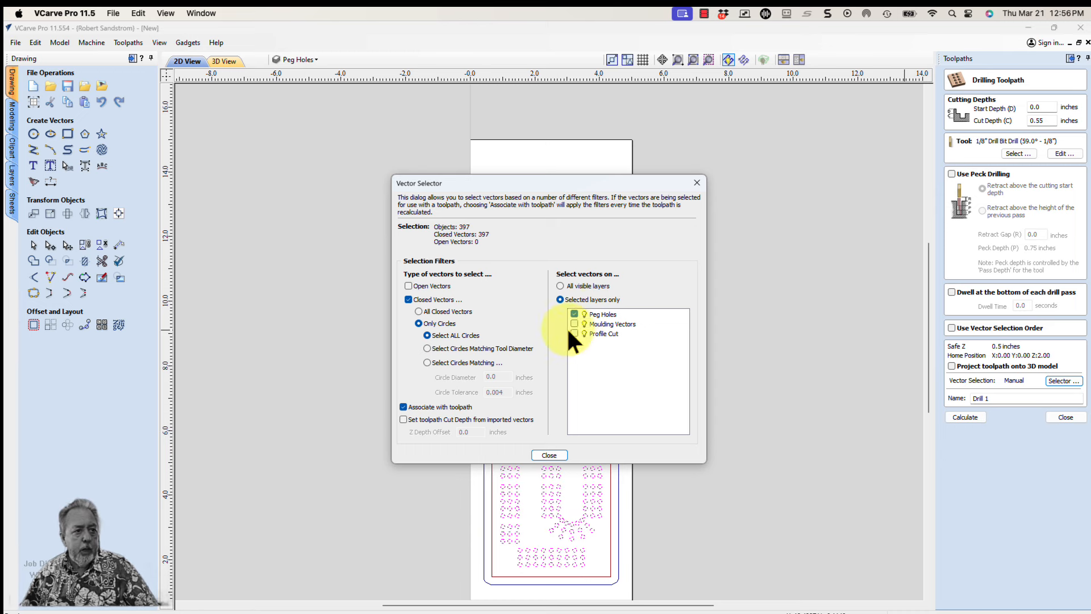
pyautogui.click(547, 455)
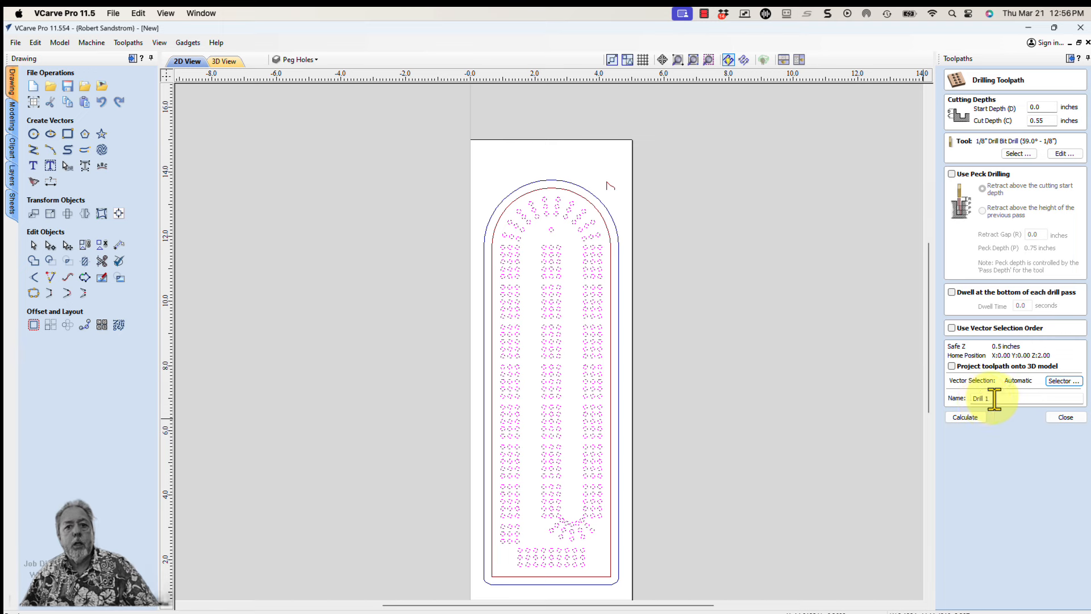
# Name the drilling toolpath Peg Holes and calculate it
pyautogui.moveTo(994, 400); pyautogui.dragTo(971, 400)
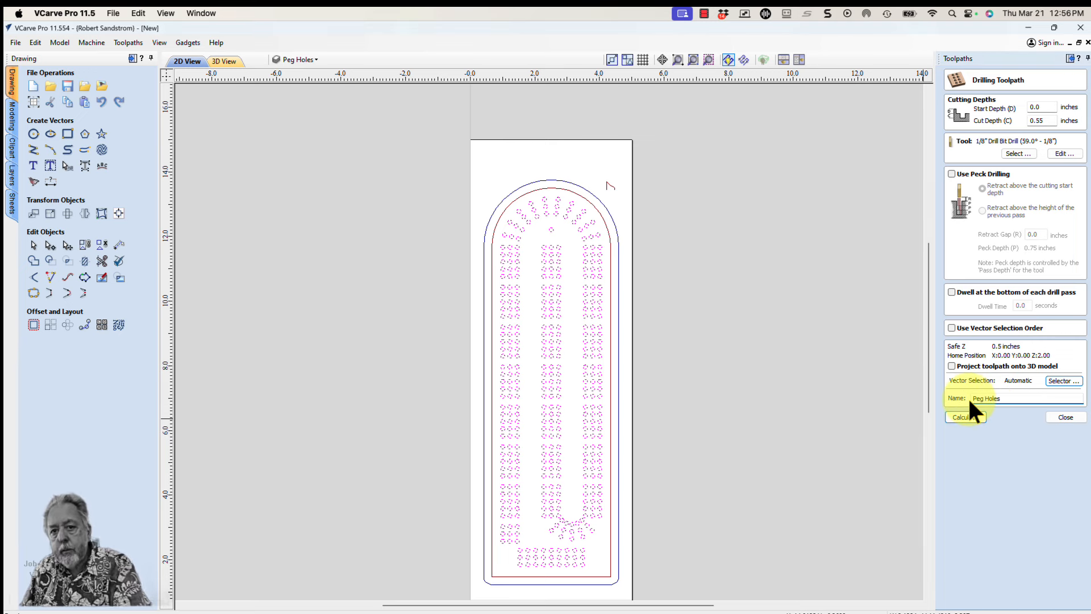
pyautogui.write('Peg Holes')
pyautogui.click(966, 416)
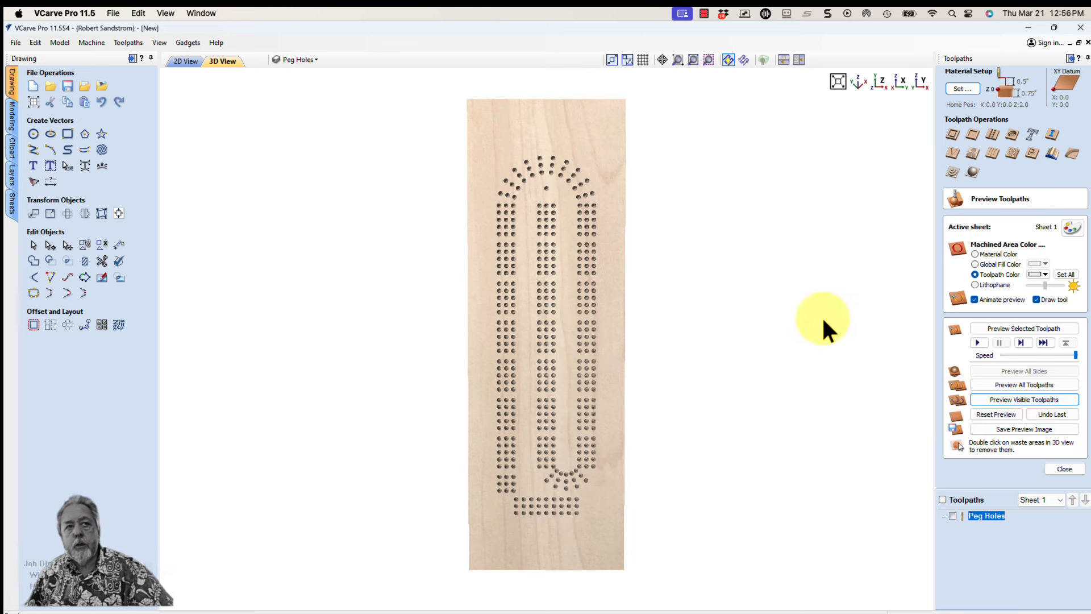
# Return to the 2D view and start a moulding toolpath with the inner board outline as drive rail and the small open vector as profile
pyautogui.click(183, 62)
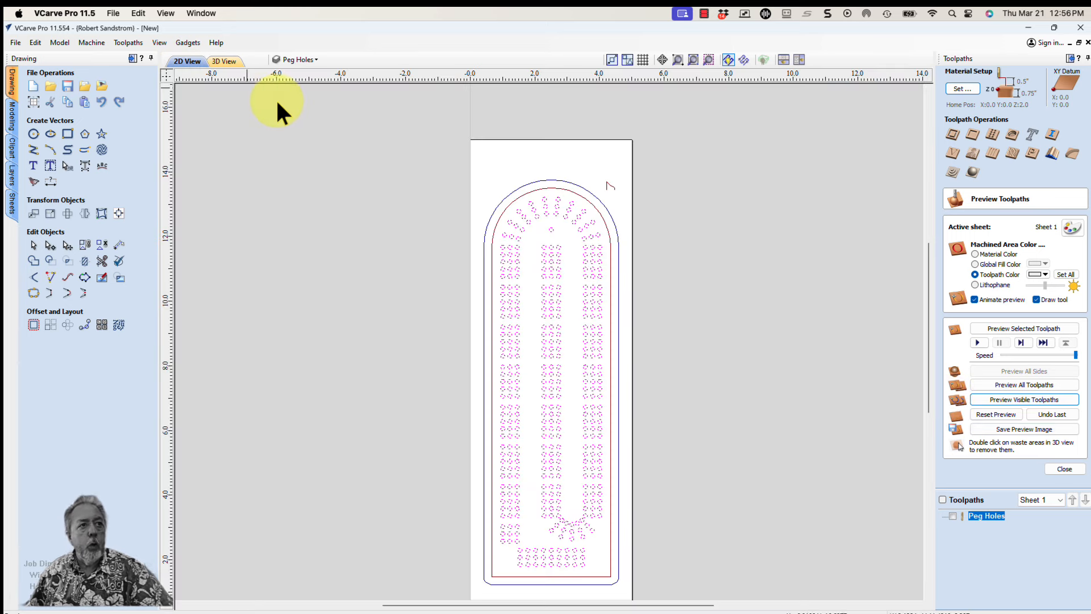
pyautogui.click(770, 325)
pyautogui.click(974, 275)
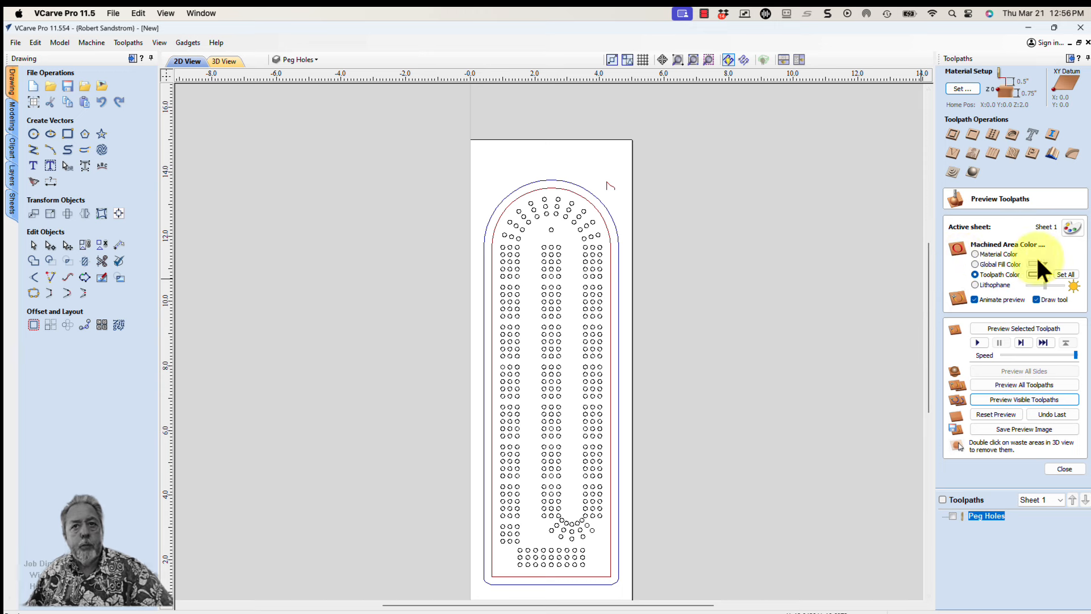
pyautogui.click(1053, 153)
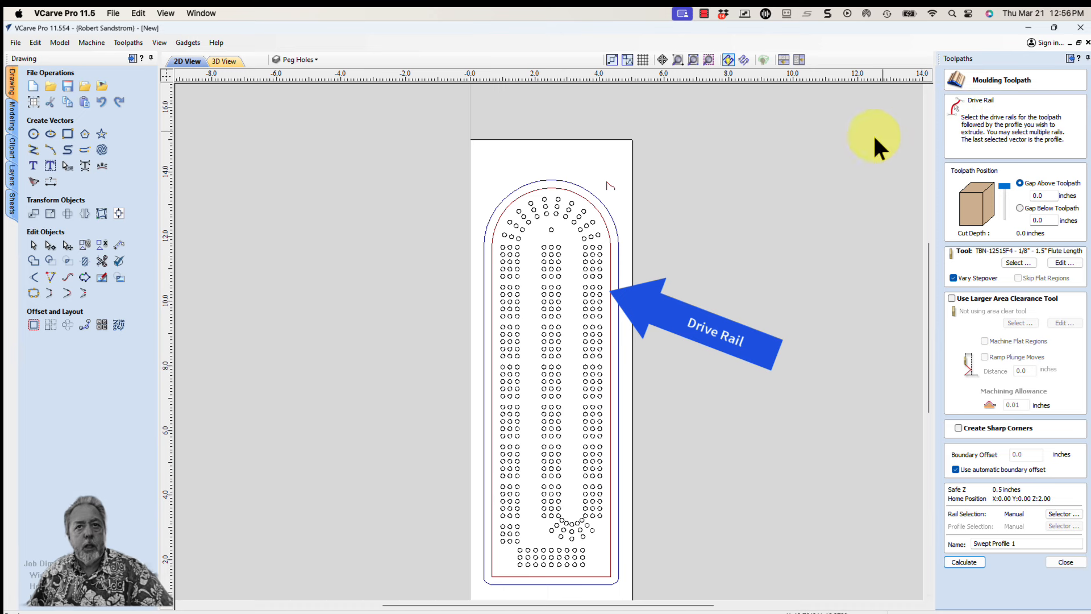
pyautogui.click(601, 214)
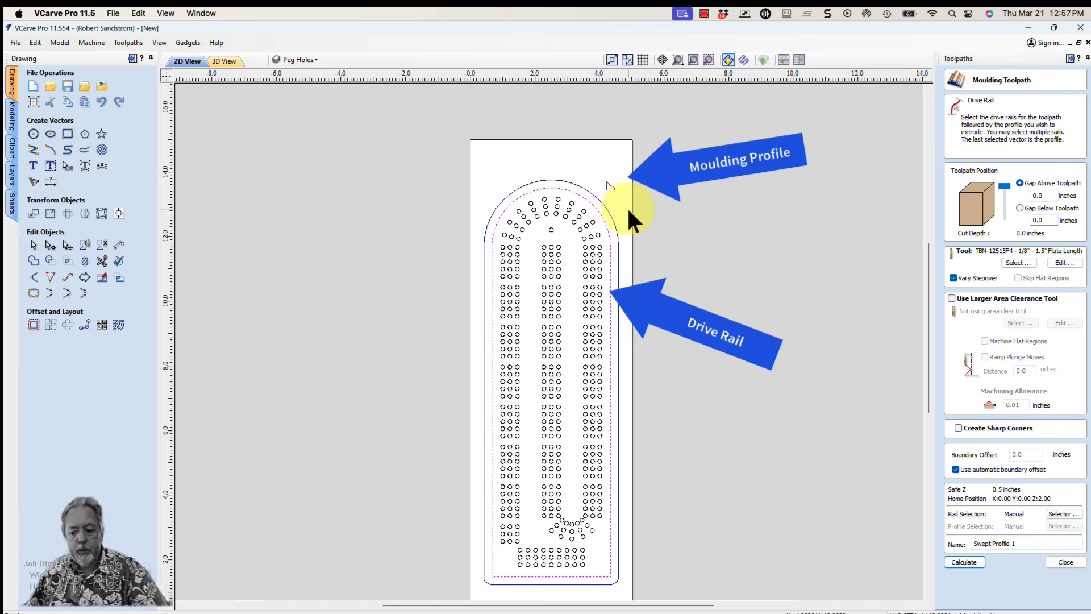
pyautogui.click(612, 187)
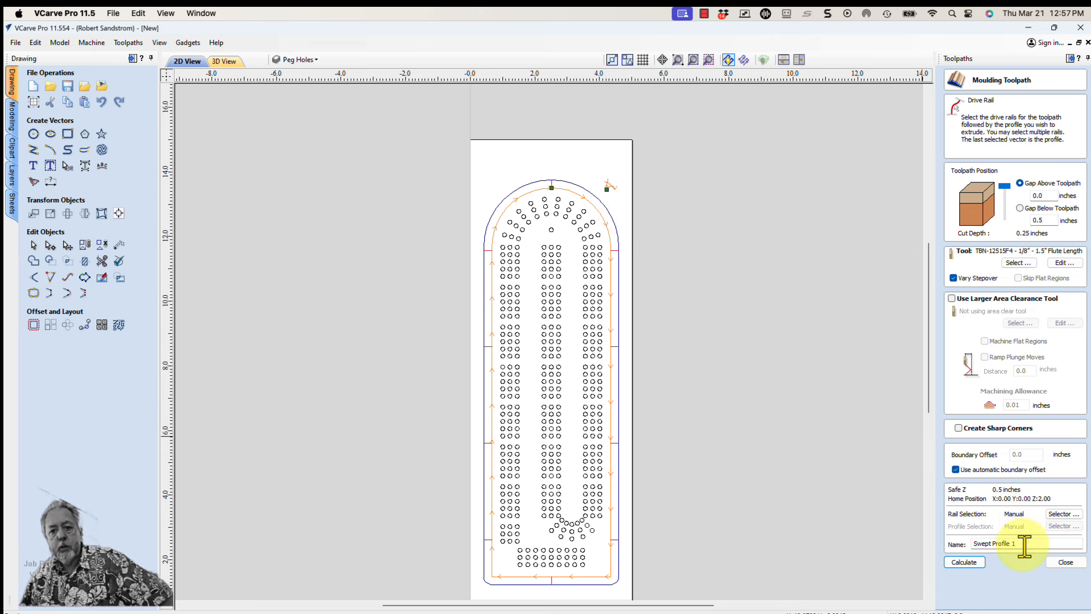
# Name the moulding toolpath Moulding Path, check the rail and profile directions, and calculate it
pyautogui.moveTo(1025, 545); pyautogui.dragTo(965, 545)
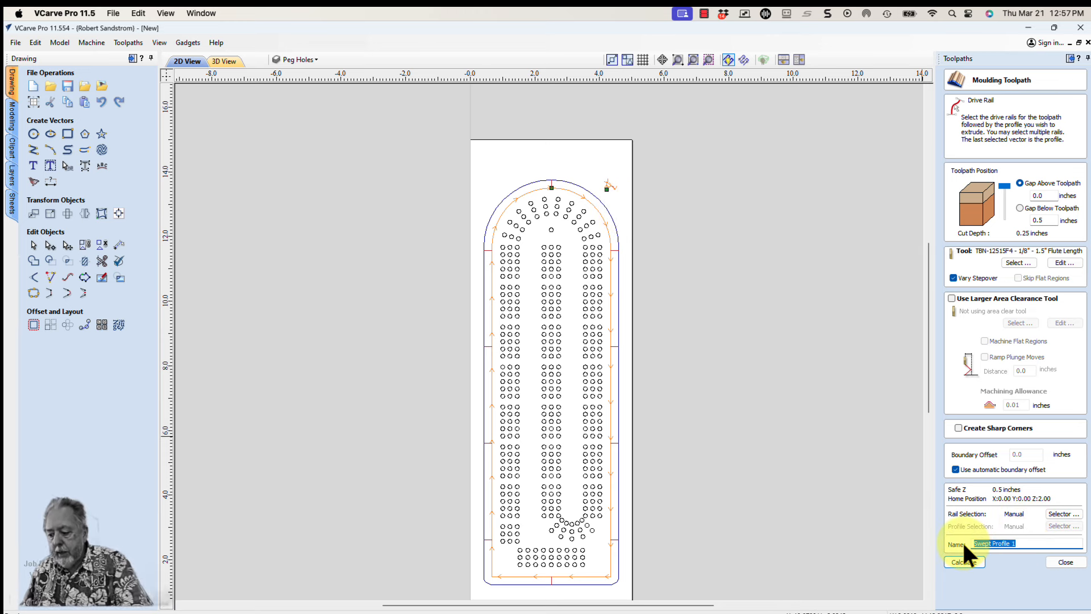
pyautogui.write('Mouldin')
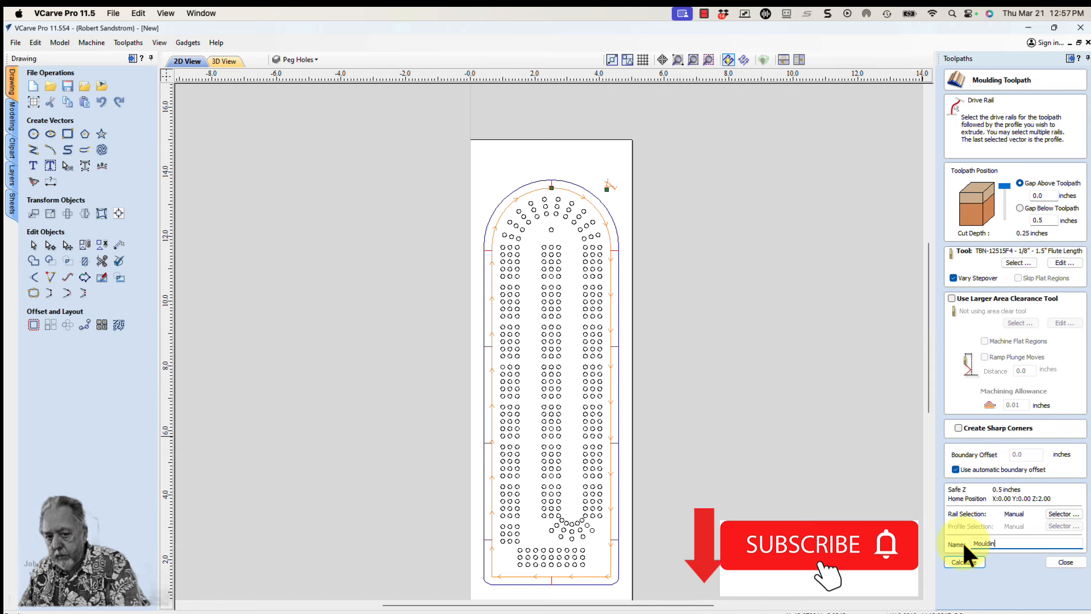
pyautogui.write('g Path')
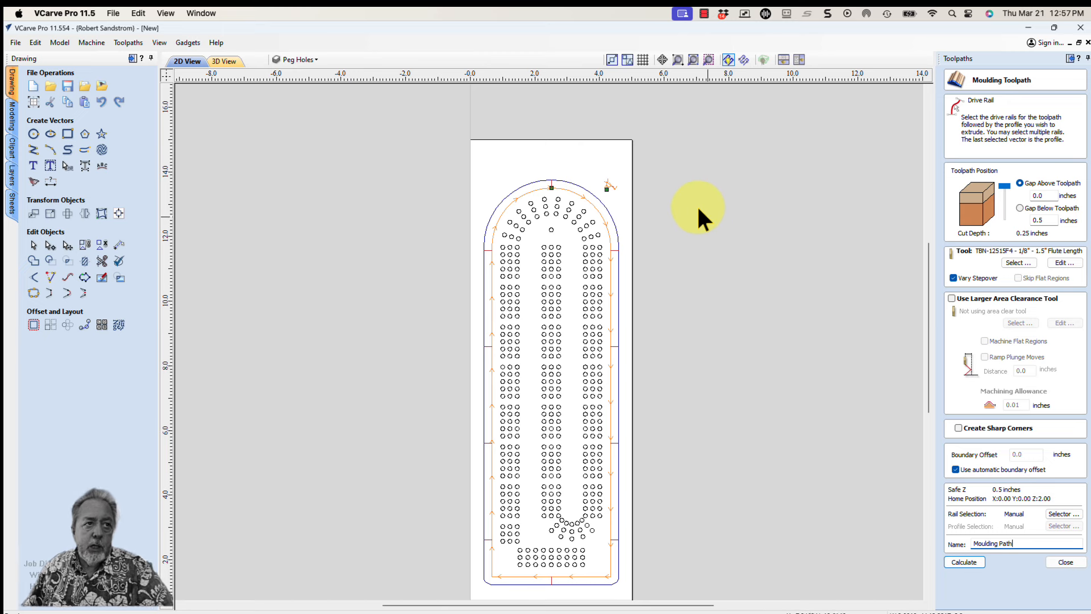
pyautogui.scroll(2, 624, 204)
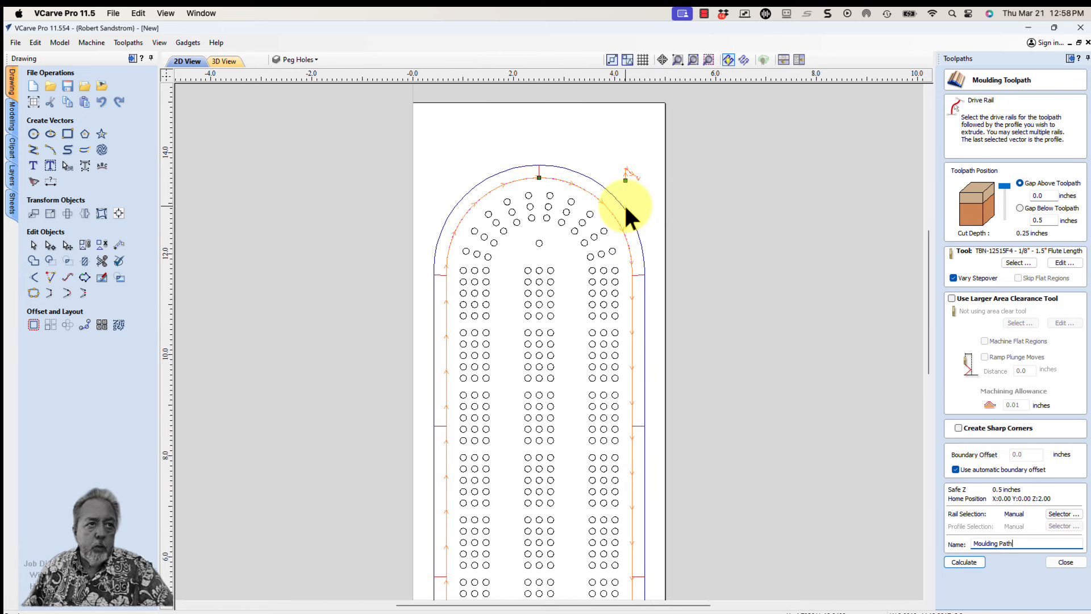
pyautogui.scroll(3, 625, 209)
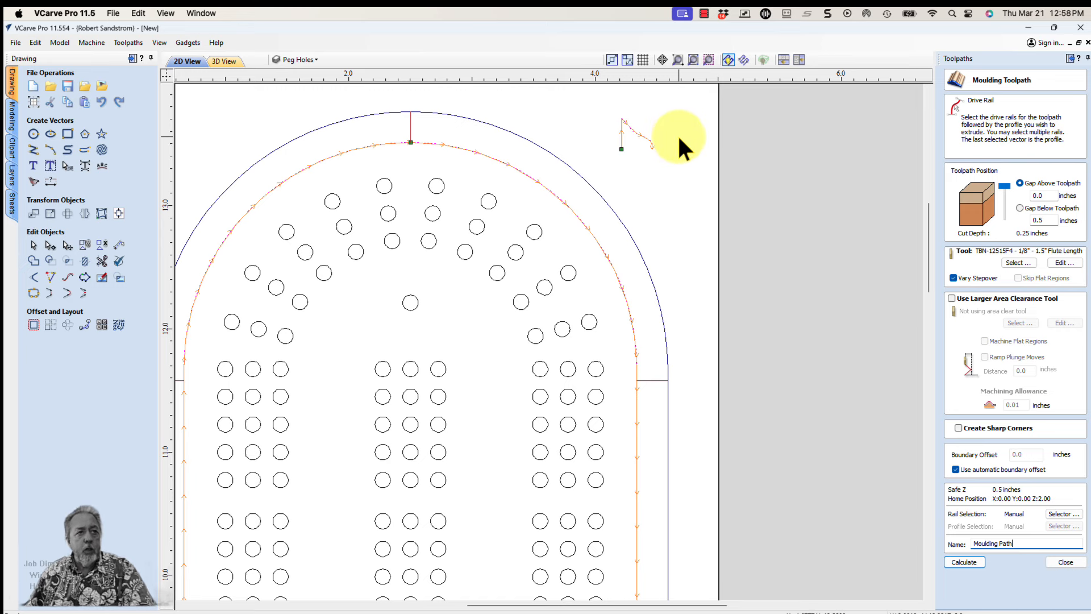
pyautogui.scroll(-1, 679, 138)
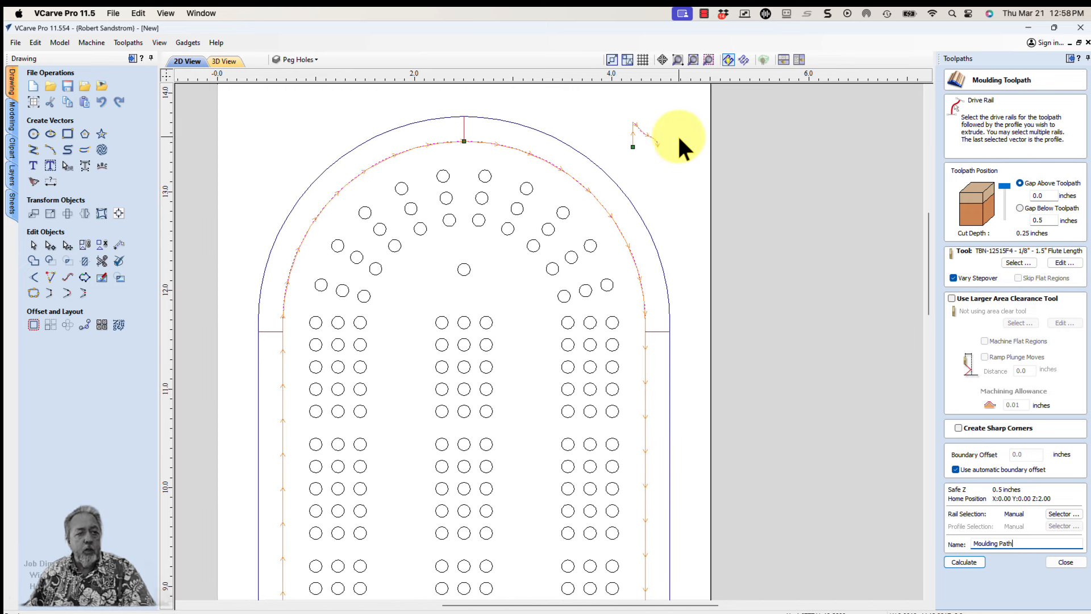
pyautogui.scroll(-2, 679, 138)
pyautogui.scroll(-1, 678, 137)
pyautogui.scroll(-2, 681, 154)
pyautogui.click(964, 562)
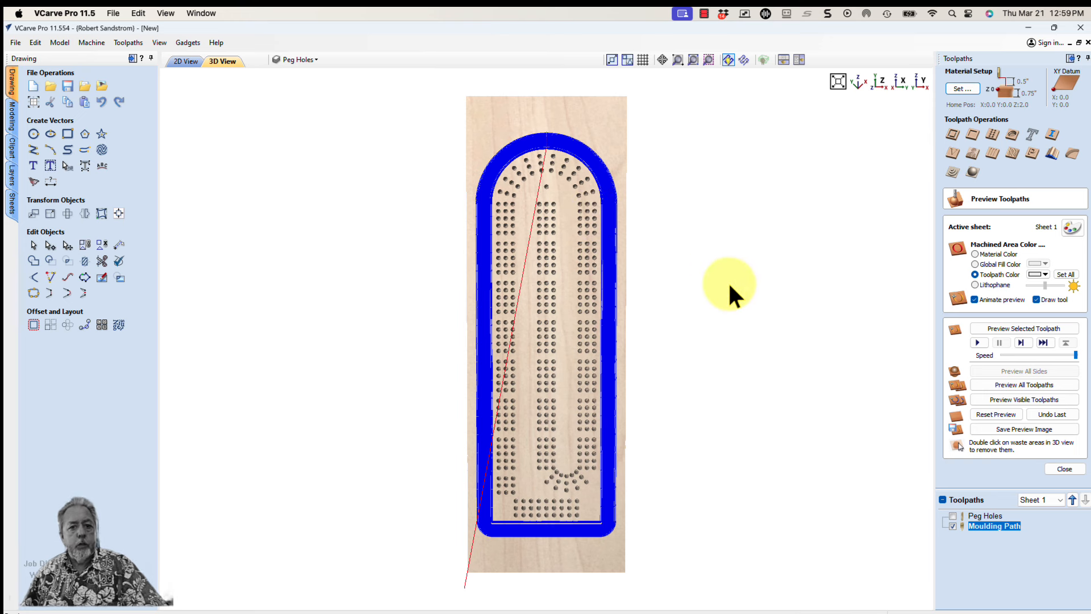
# Preview the visible toolpaths and examine the moulded edge around the peg holes in 3D
pyautogui.click(1016, 398)
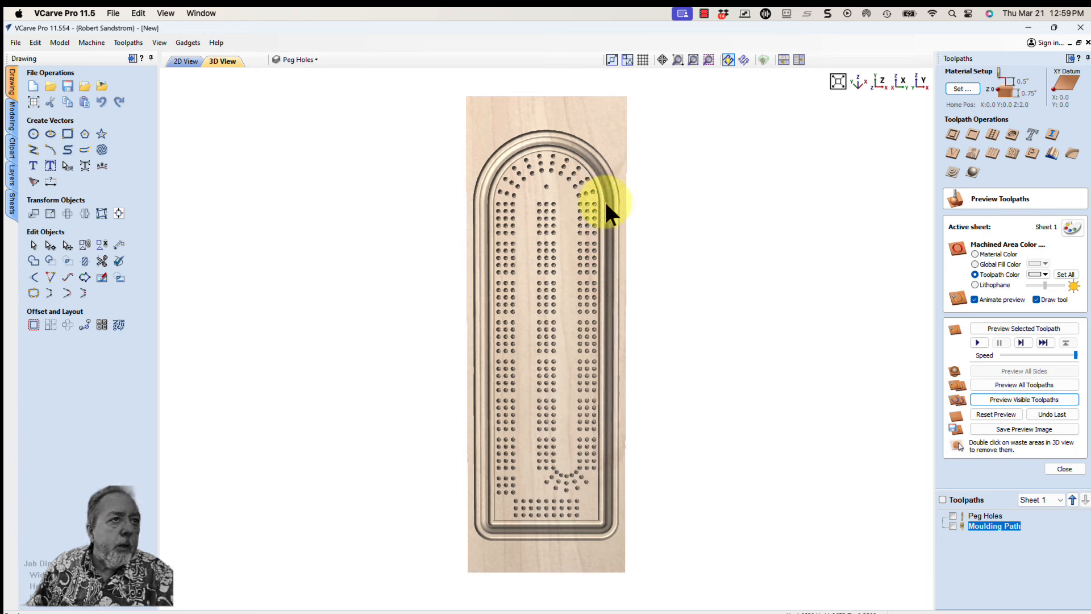
pyautogui.scroll(-2, 574, 196)
pyautogui.scroll(3, 574, 195)
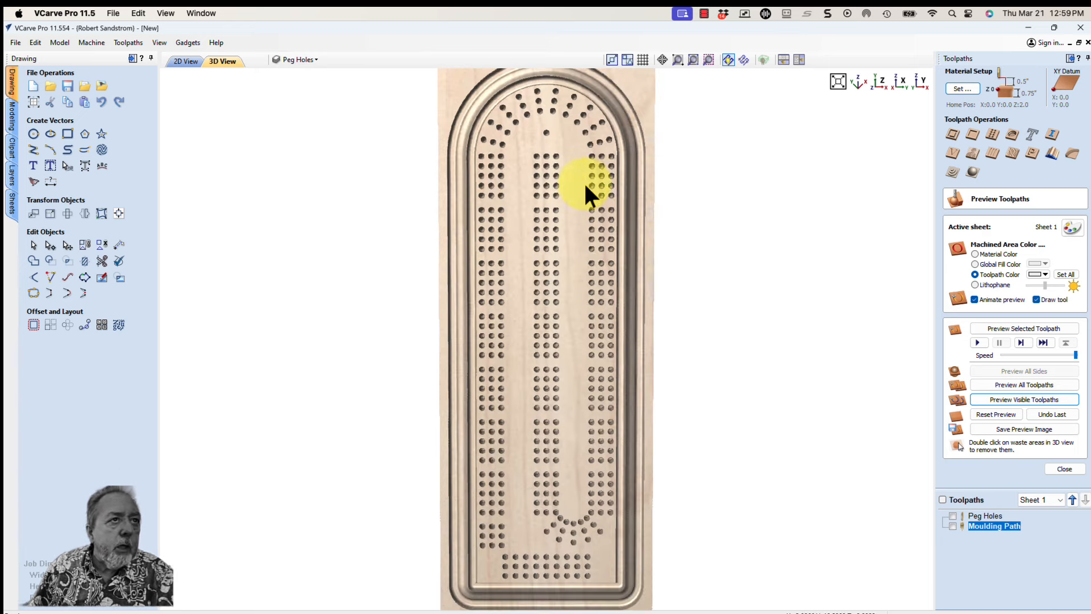
pyautogui.moveTo(616, 159); pyautogui.dragTo(723, 144)
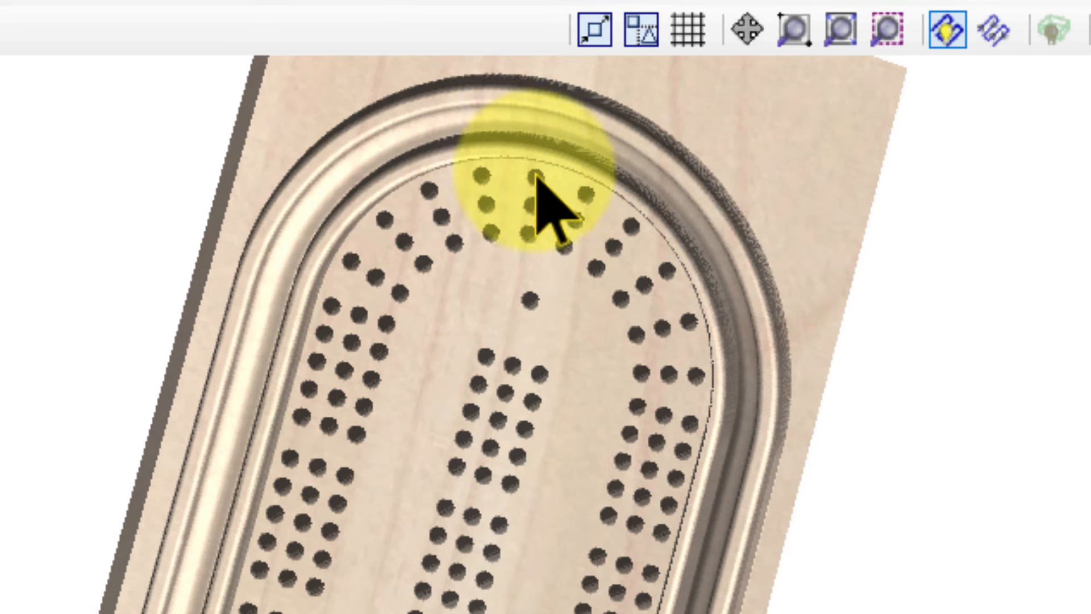
# Return to the 2D view, select the small moulding profile vector beside the board's rounded end, and open it for node editing
pyautogui.moveTo(767, 166); pyautogui.dragTo(496, 110)
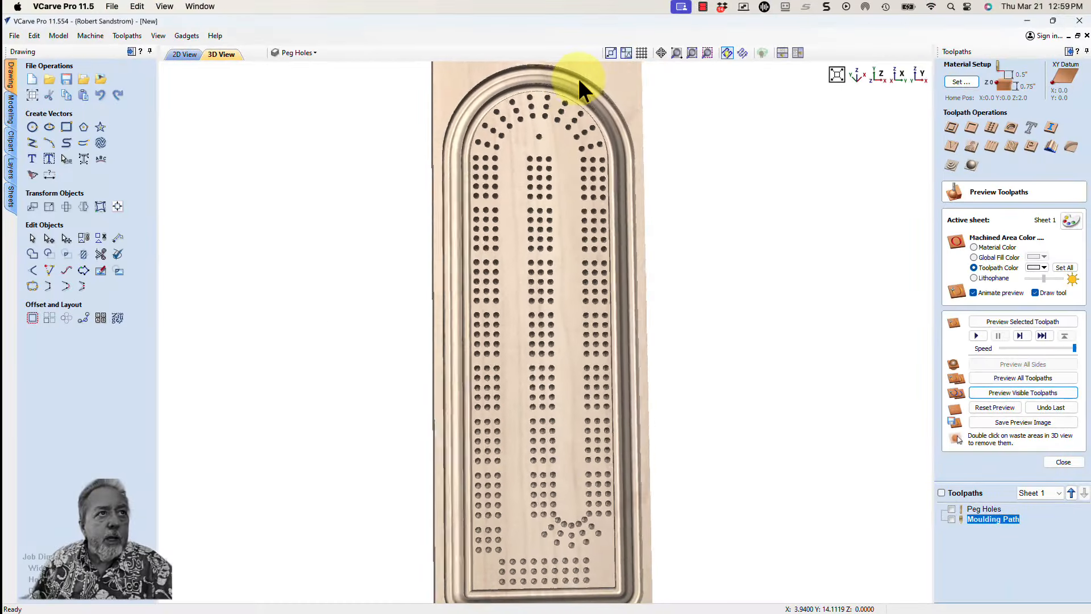
pyautogui.click(188, 54)
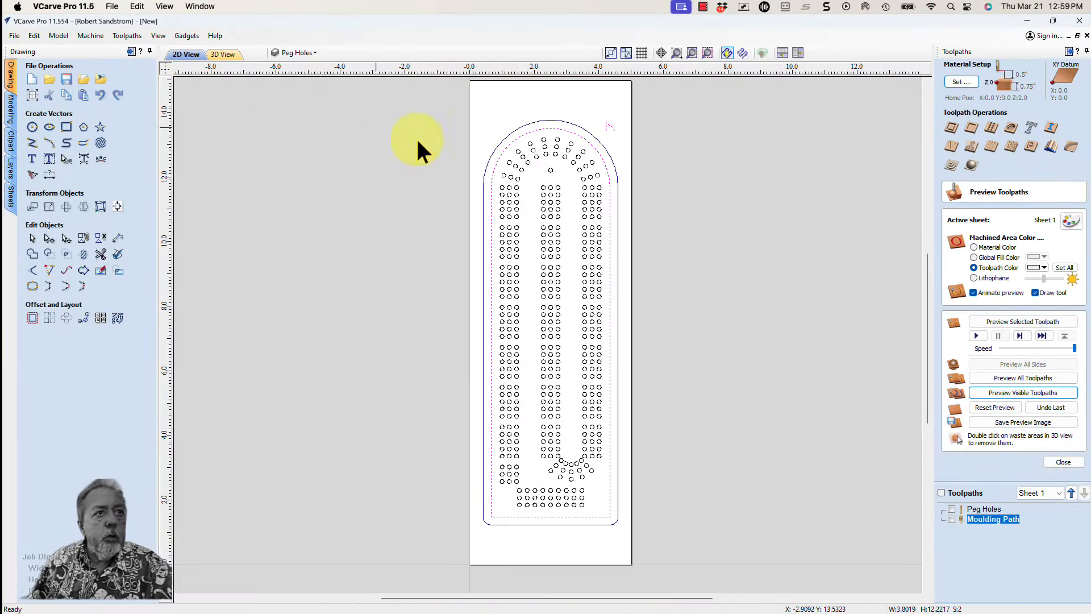
pyautogui.scroll(1, 619, 101)
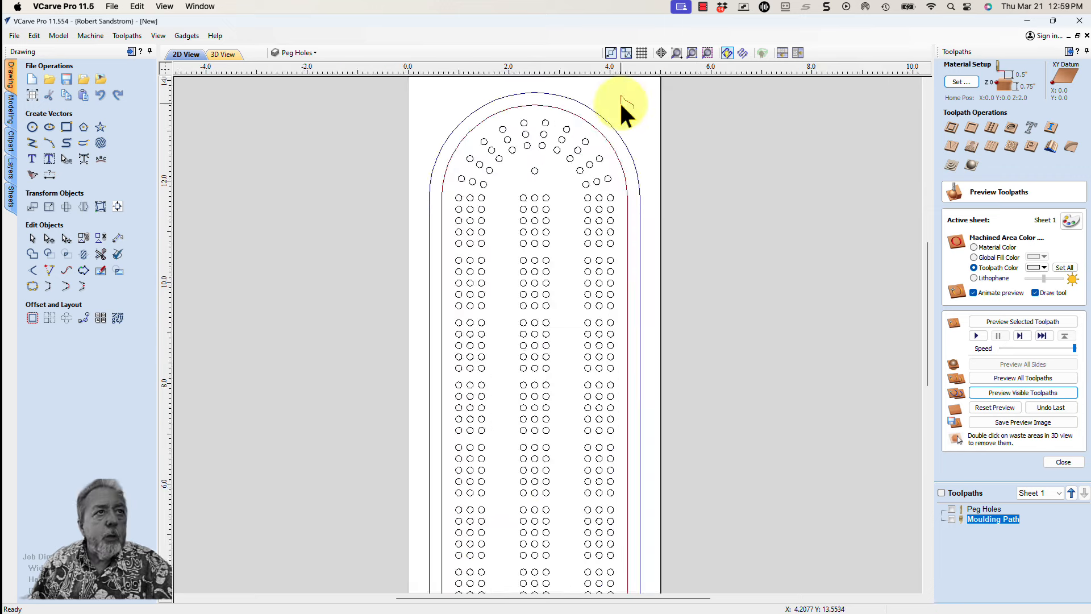
pyautogui.scroll(2, 621, 104)
pyautogui.moveTo(622, 93); pyautogui.dragTo(623, 163, button='middle')
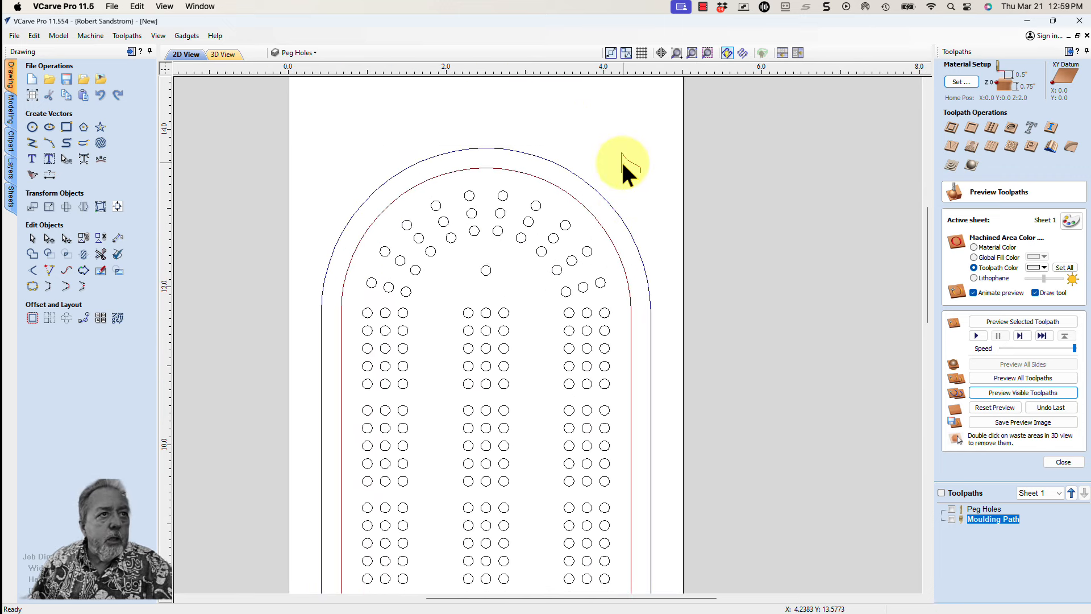
pyautogui.click(621, 161)
pyautogui.scroll(3, 622, 160)
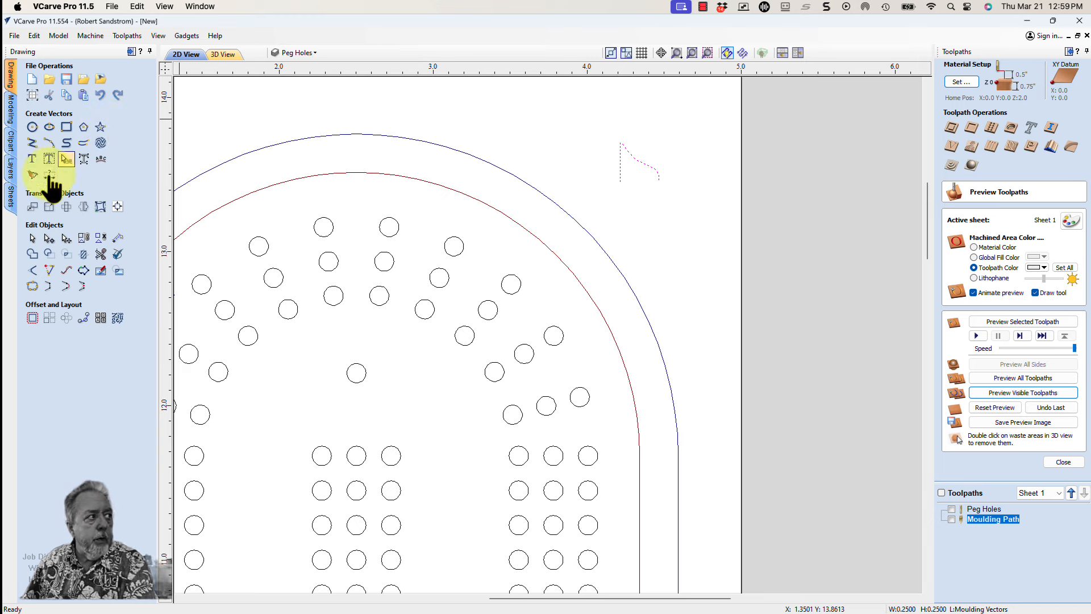
pyautogui.click(49, 238)
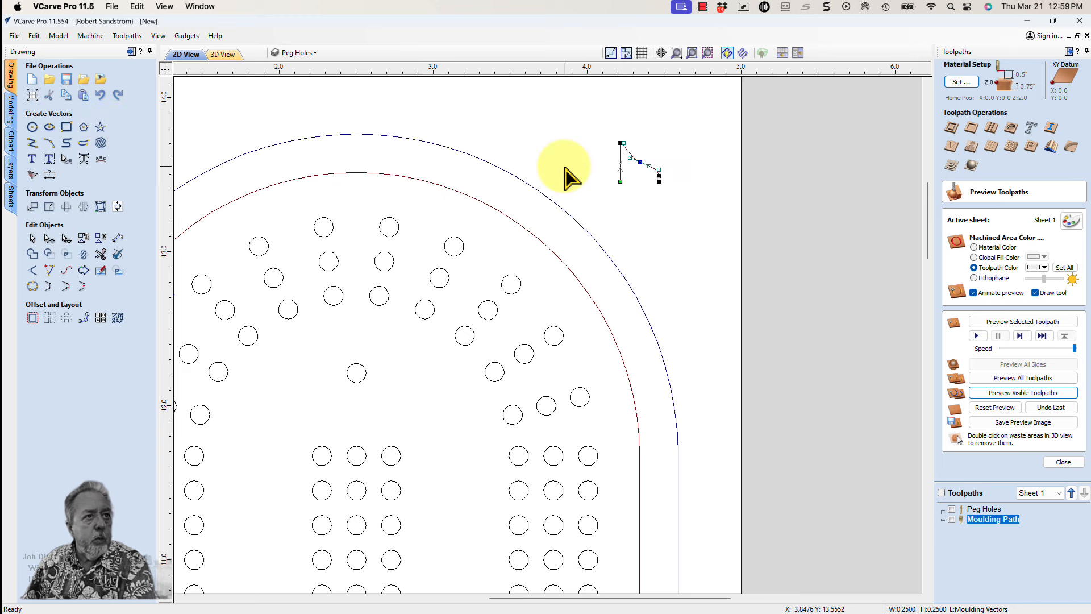
# Try to delete the vertical span of the moulding profile vector, and undo that deletion
pyautogui.rightClick(621, 158)
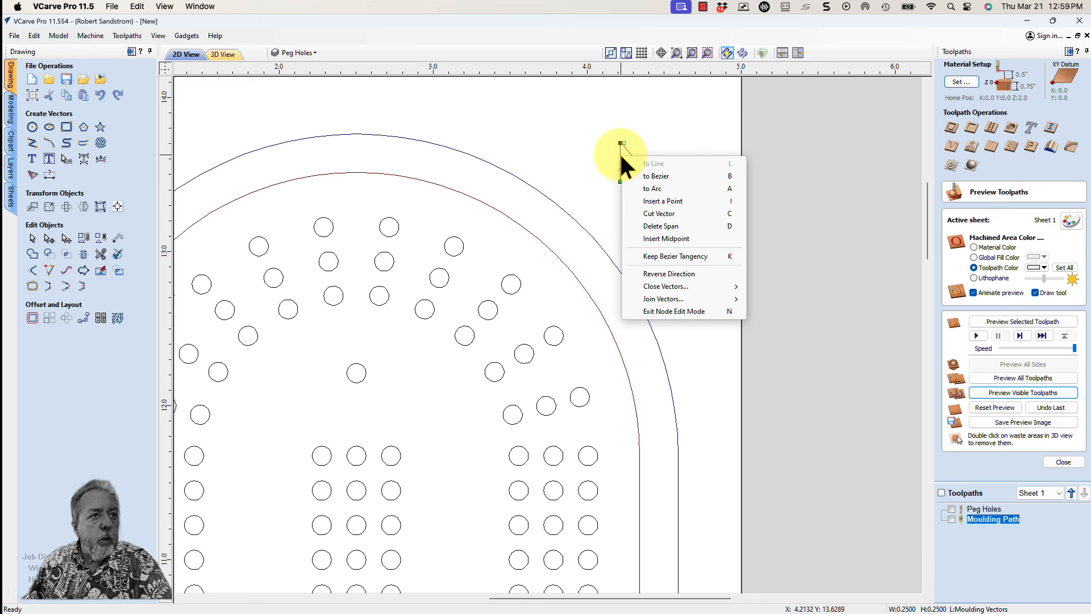
pyautogui.click(645, 226)
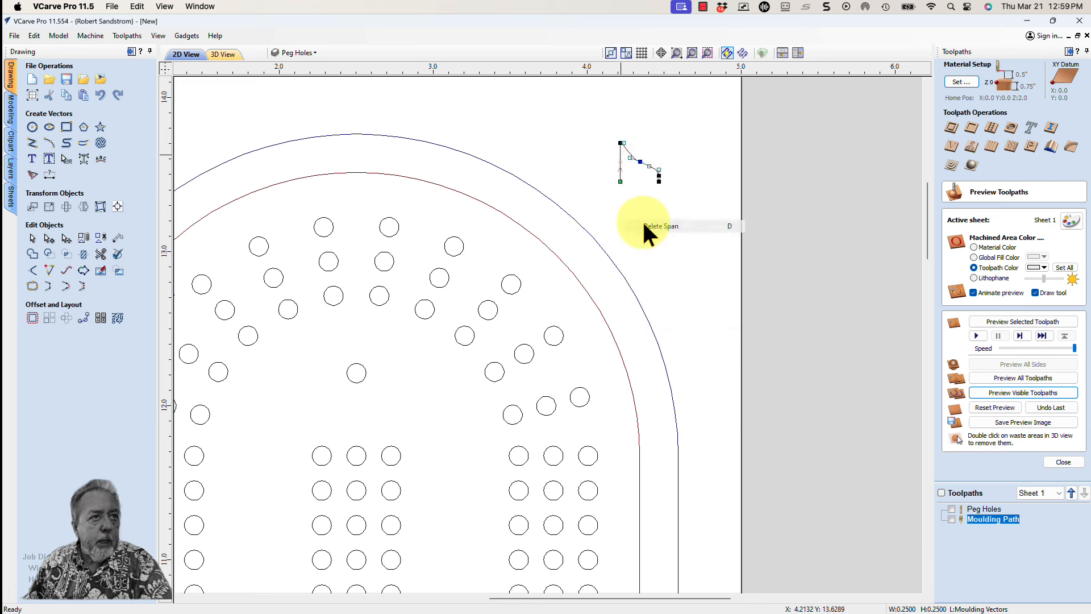
pyautogui.click(100, 95)
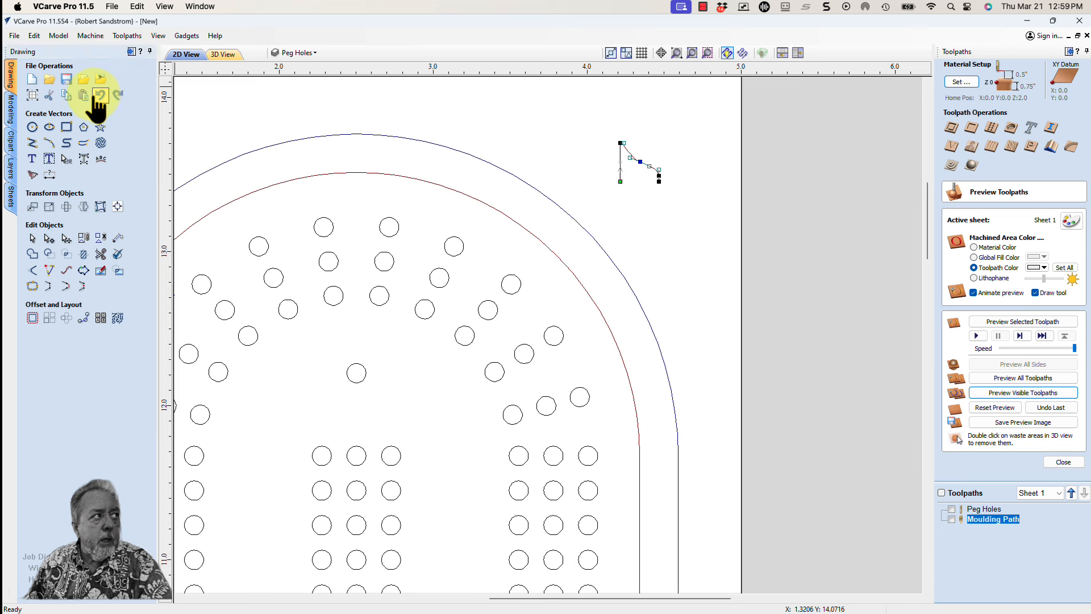
# Delete the lower end point of the moulding profile's vertical line and leave node editing with the vector deselected
pyautogui.click(622, 182)
pyautogui.rightClick(621, 180)
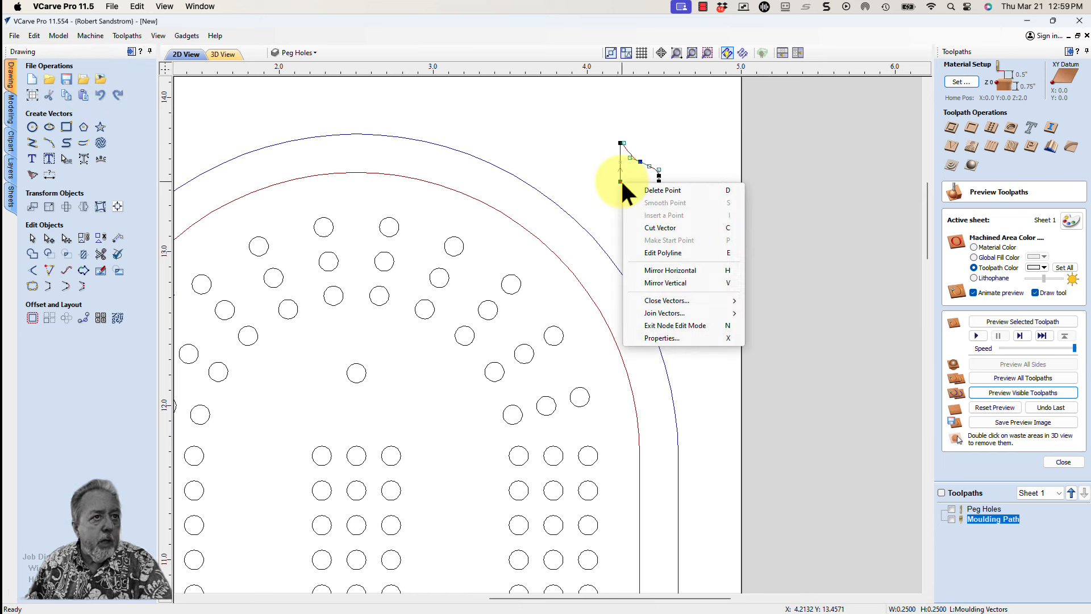
pyautogui.click(639, 188)
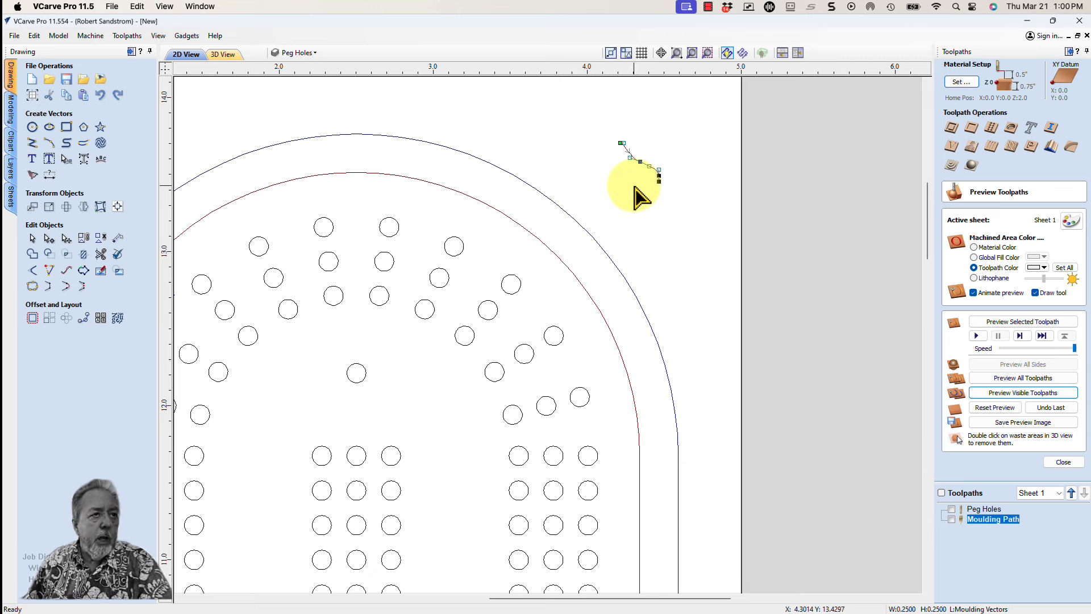
pyautogui.click(635, 196)
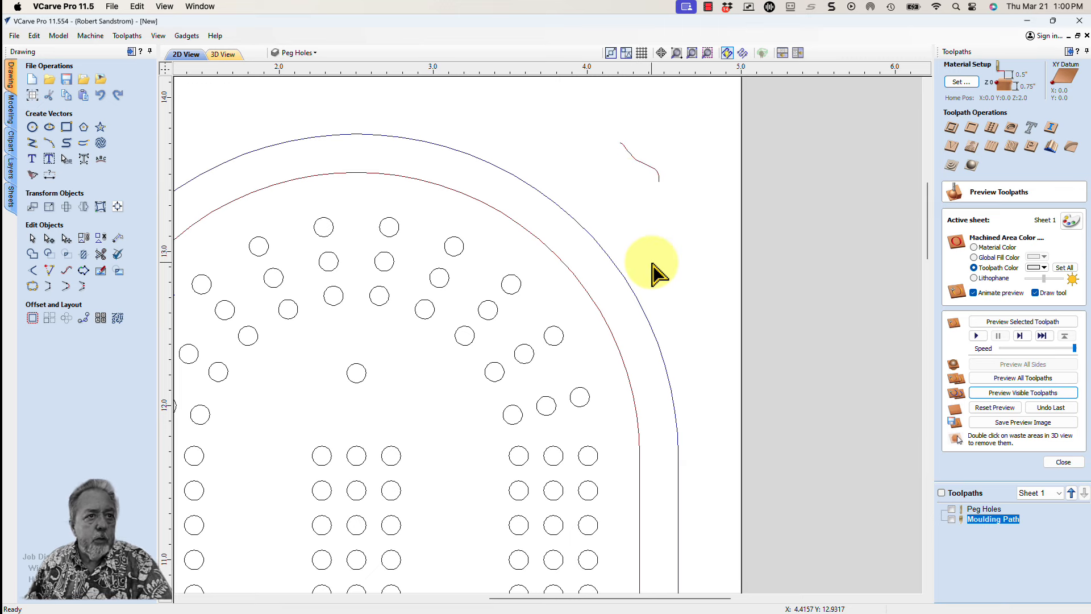
# Reopen the Moulding Path toolpath and recalculate it with the edited profile vector
pyautogui.scroll(-4, 653, 268)
pyautogui.scroll(-1, 652, 263)
pyautogui.moveTo(653, 273); pyautogui.dragTo(658, 179, button='middle')
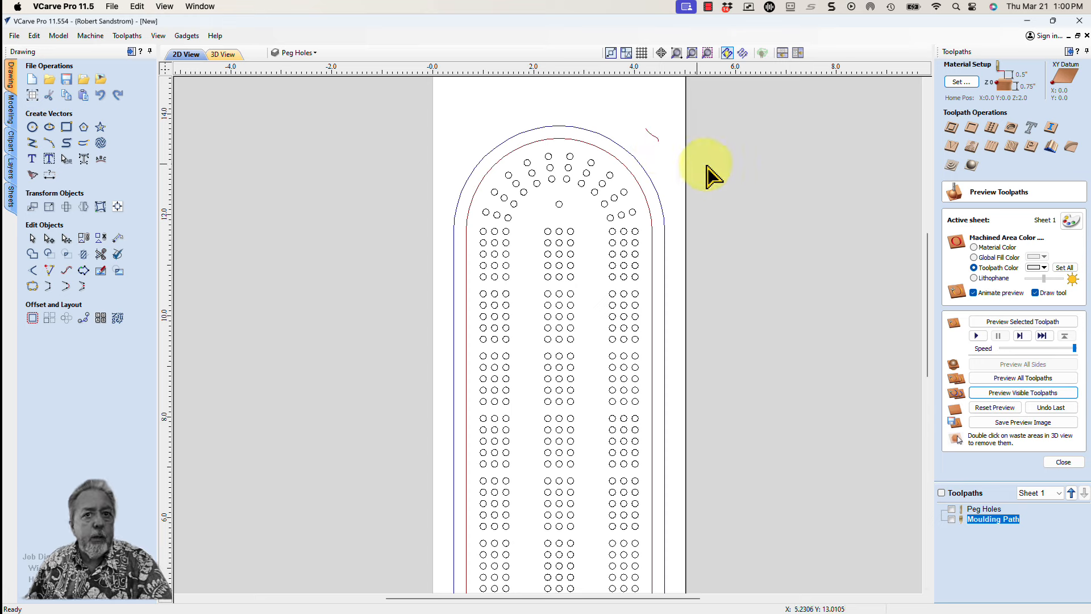
pyautogui.doubleClick(992, 518)
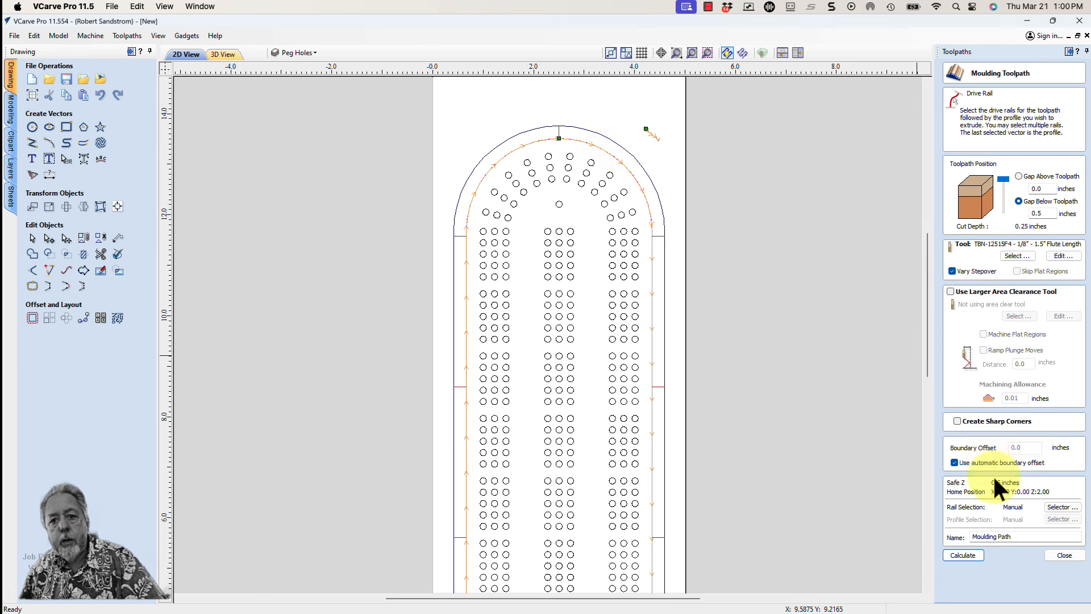
pyautogui.click(963, 555)
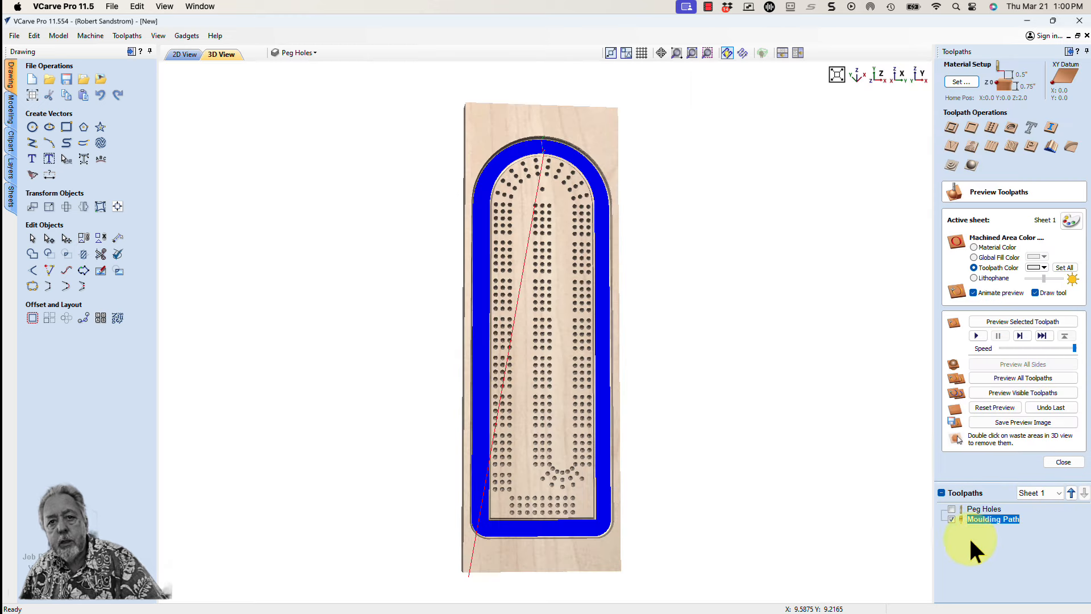
# Reset the preview, then simulate the Moulding Path followed by the Peg Holes toolpath in 3D
pyautogui.click(978, 406)
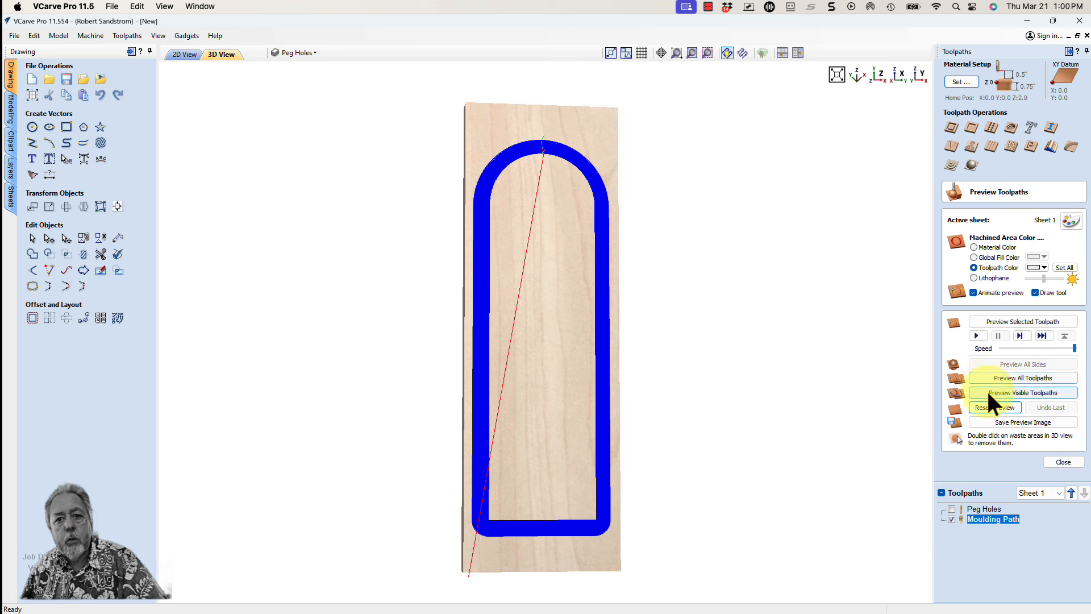
pyautogui.click(987, 390)
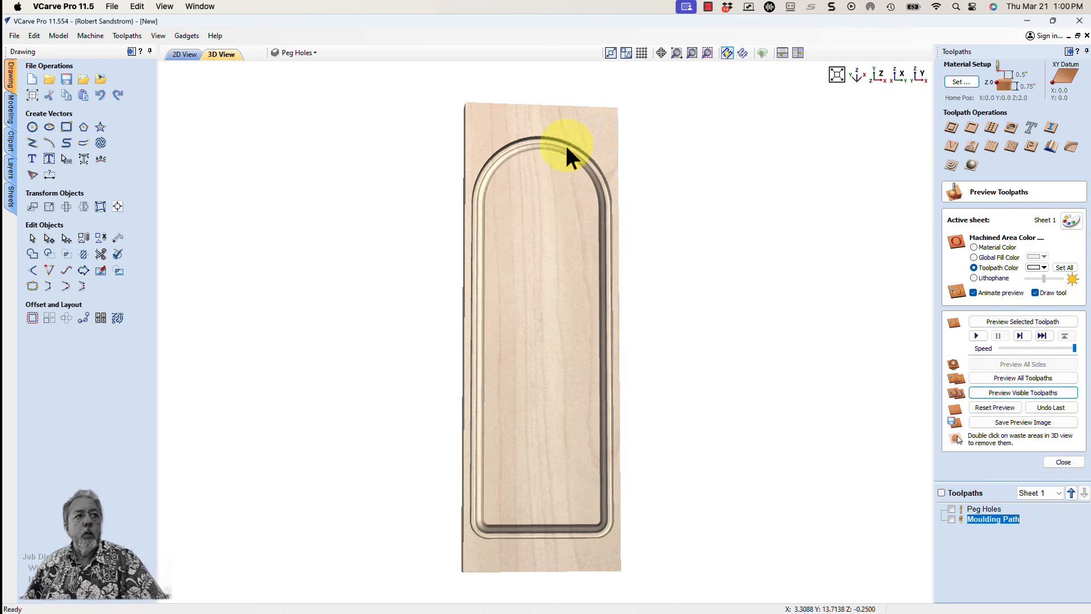
pyautogui.moveTo(557, 163); pyautogui.dragTo(539, 193)
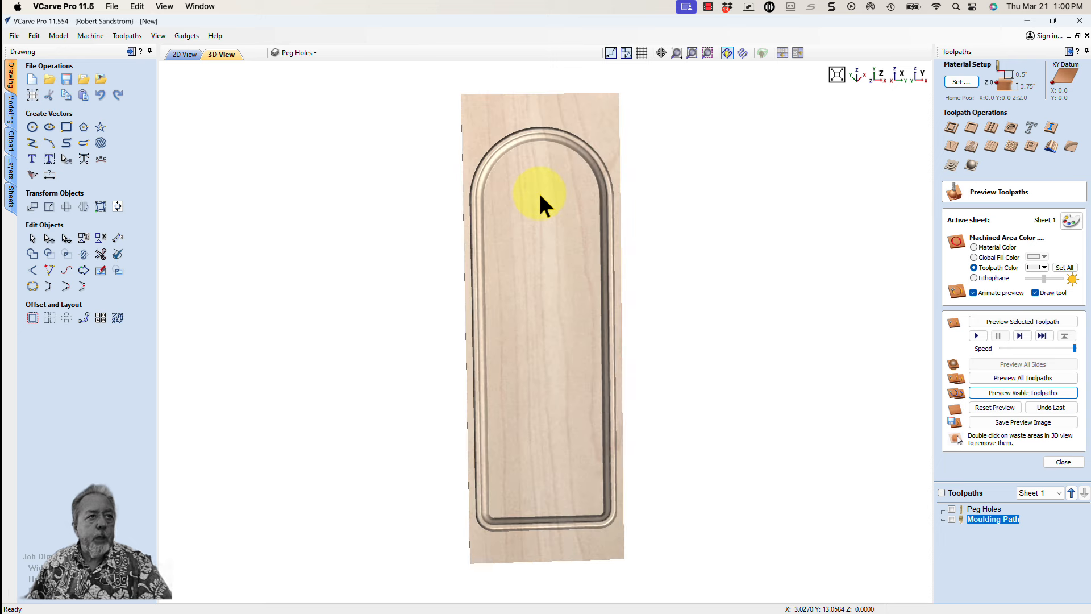
pyautogui.click(949, 507)
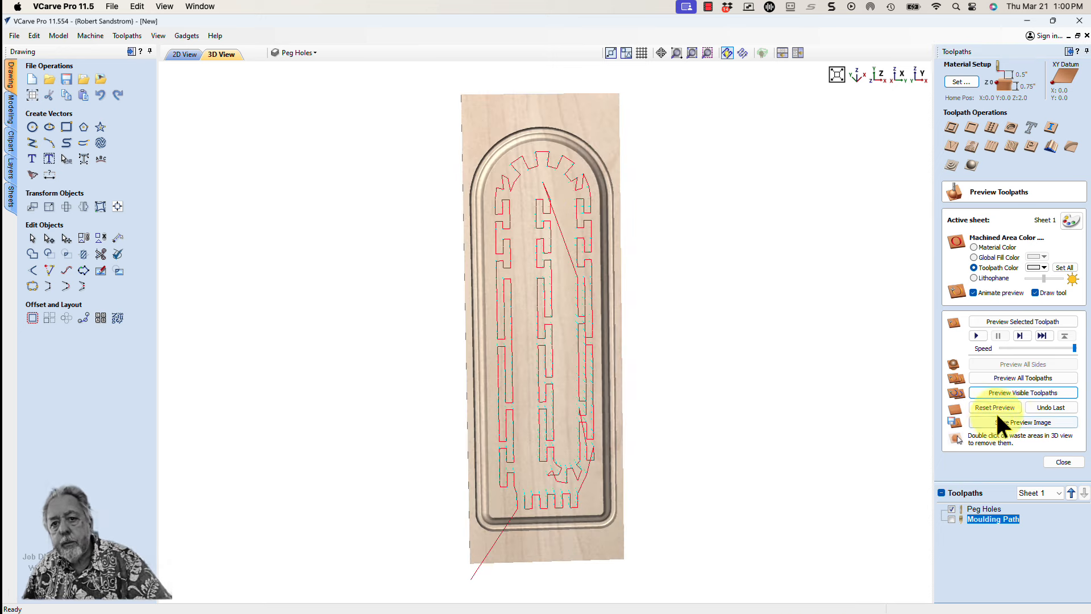
pyautogui.click(992, 392)
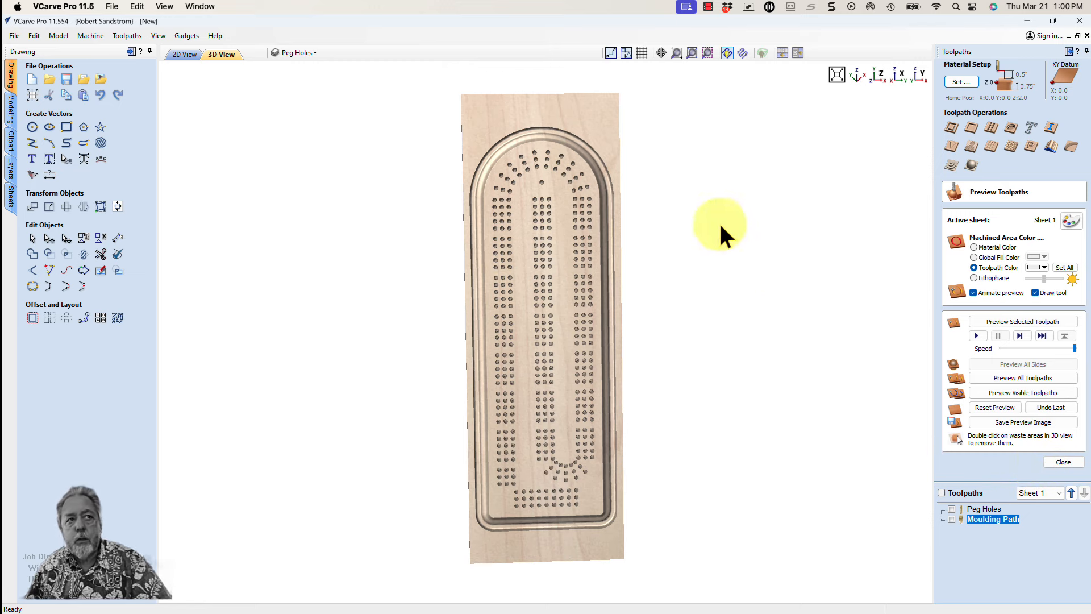
# Return to the 2D view, select only the outer board outline, and start a 2D profile toolpath on it
pyautogui.click(185, 54)
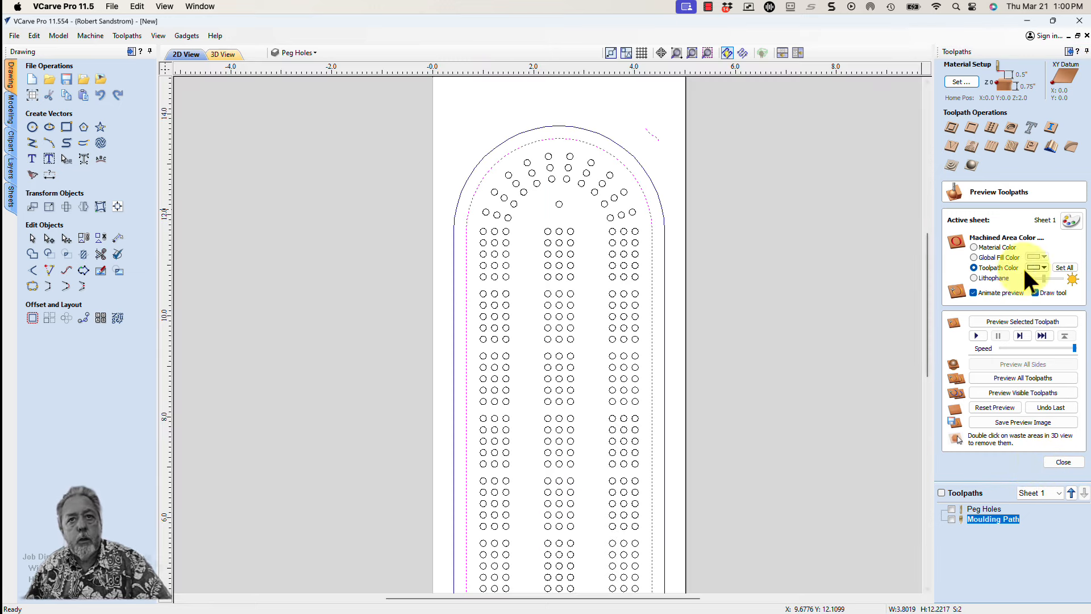
pyautogui.click(950, 127)
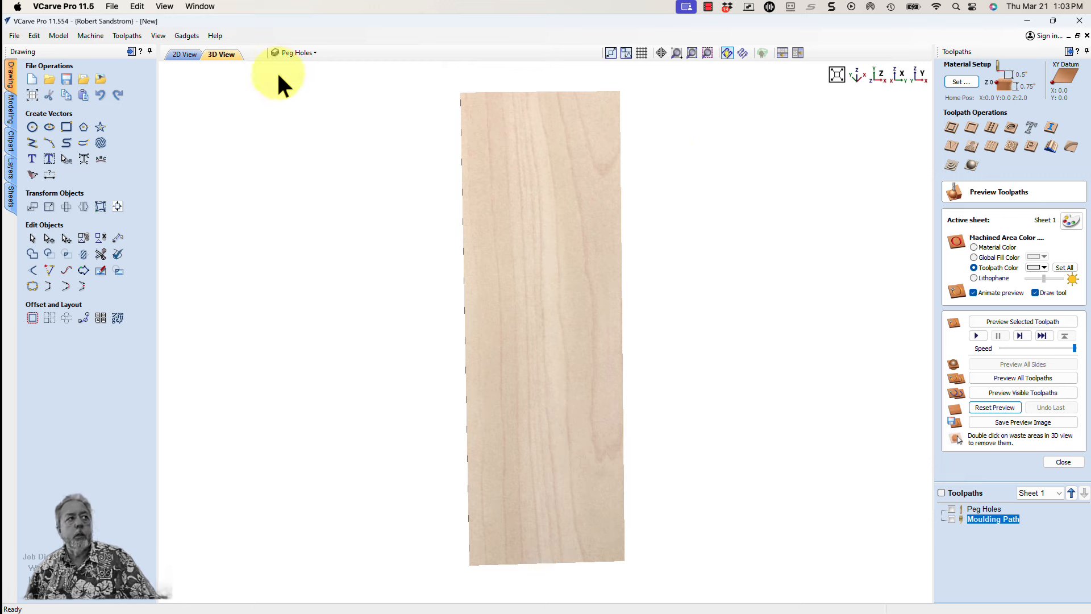
pyautogui.click(187, 54)
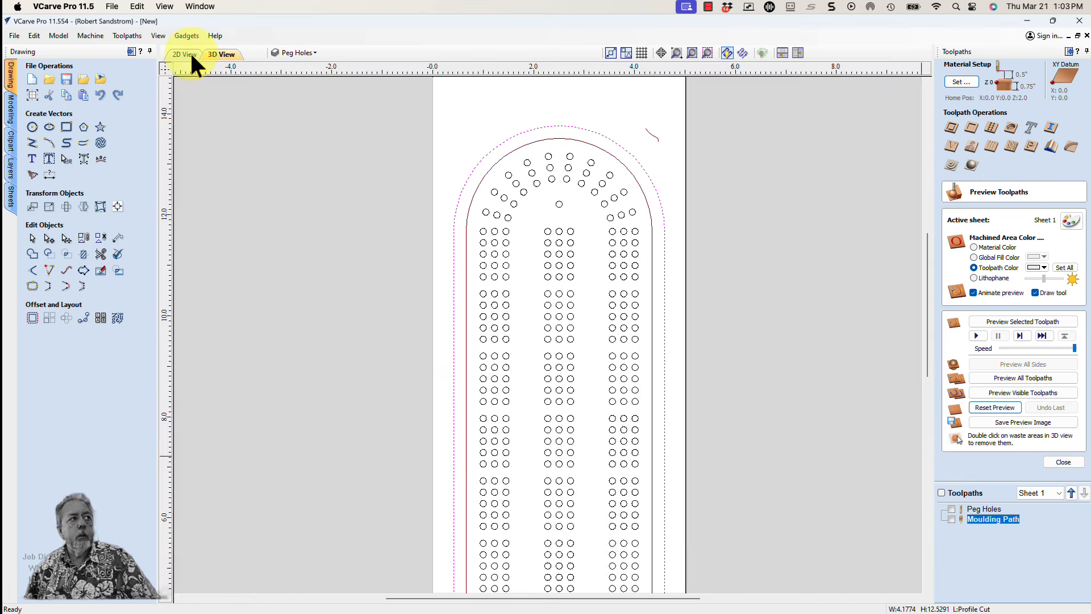
pyautogui.click(656, 175)
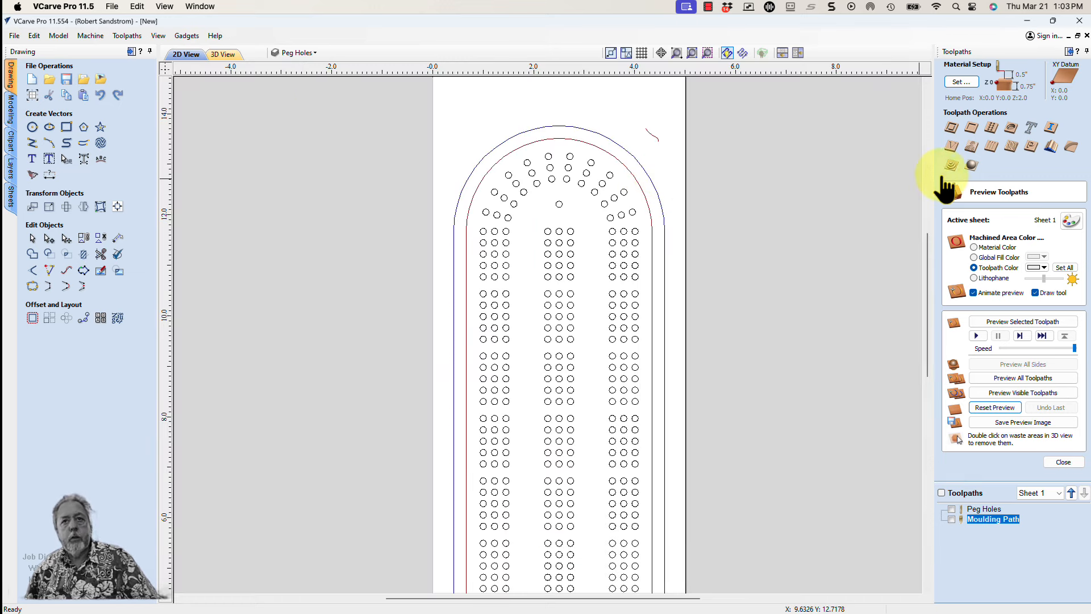
pyautogui.click(663, 179)
pyautogui.click(951, 127)
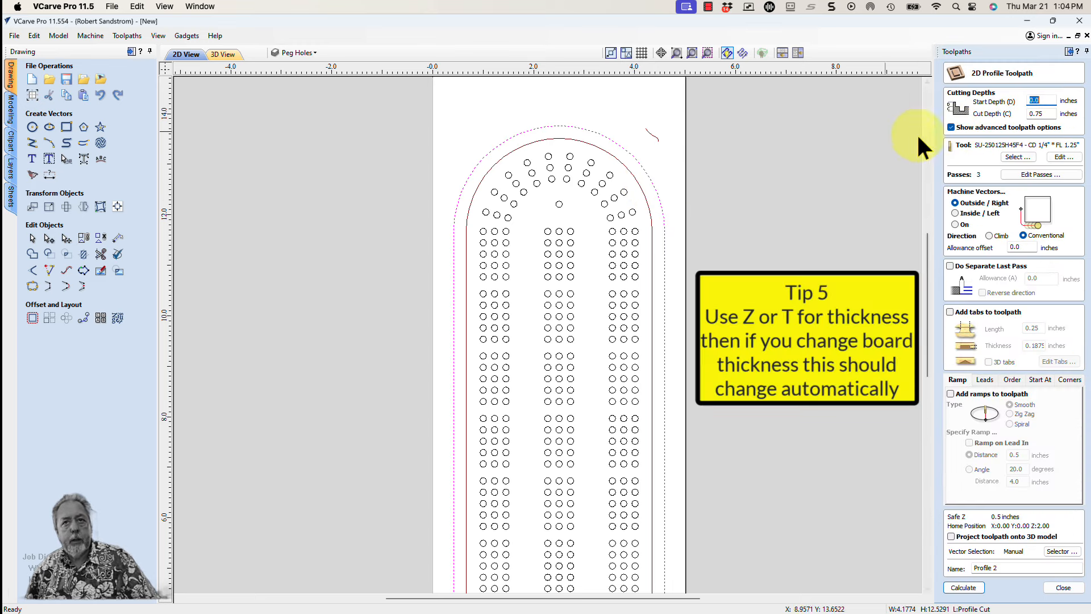
# Set the profile toolpath's cut depth to the material thickness variable z and add ramps to the toolpath
pyautogui.click(1041, 114)
pyautogui.moveTo(1043, 114); pyautogui.dragTo(1030, 111)
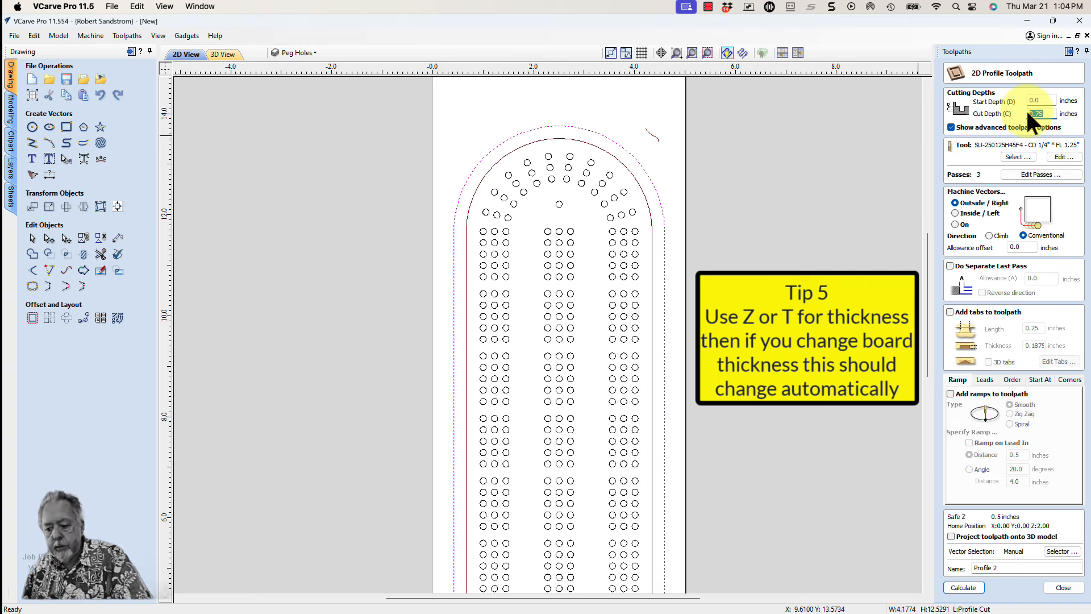
pyautogui.write('z')
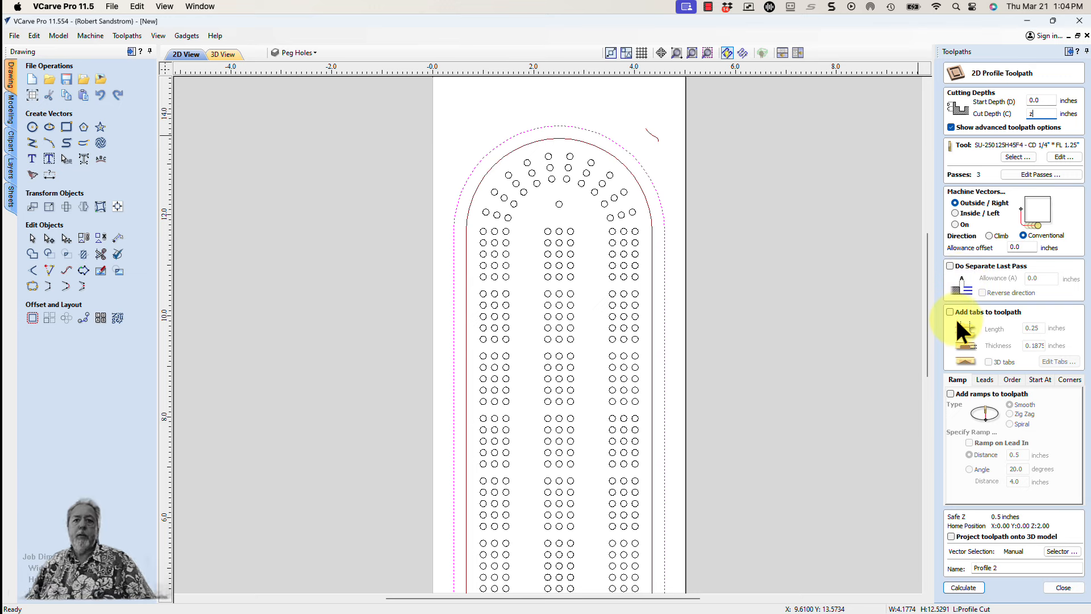
pyautogui.click(950, 394)
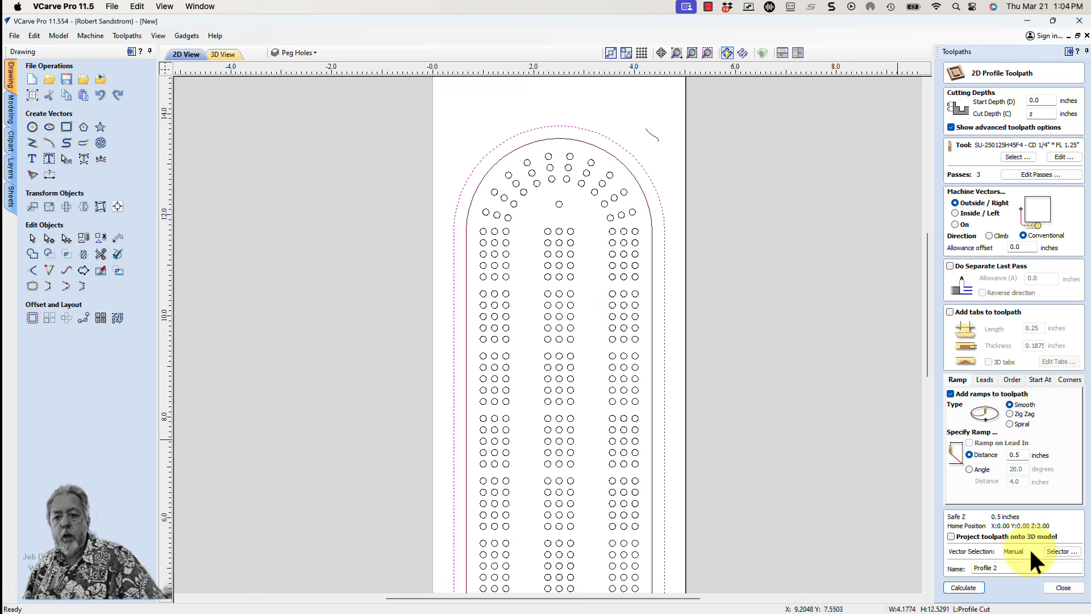
# Name the profile toolpath Cutout, calculate it, and preview its cut
pyautogui.moveTo(1002, 567); pyautogui.dragTo(966, 569)
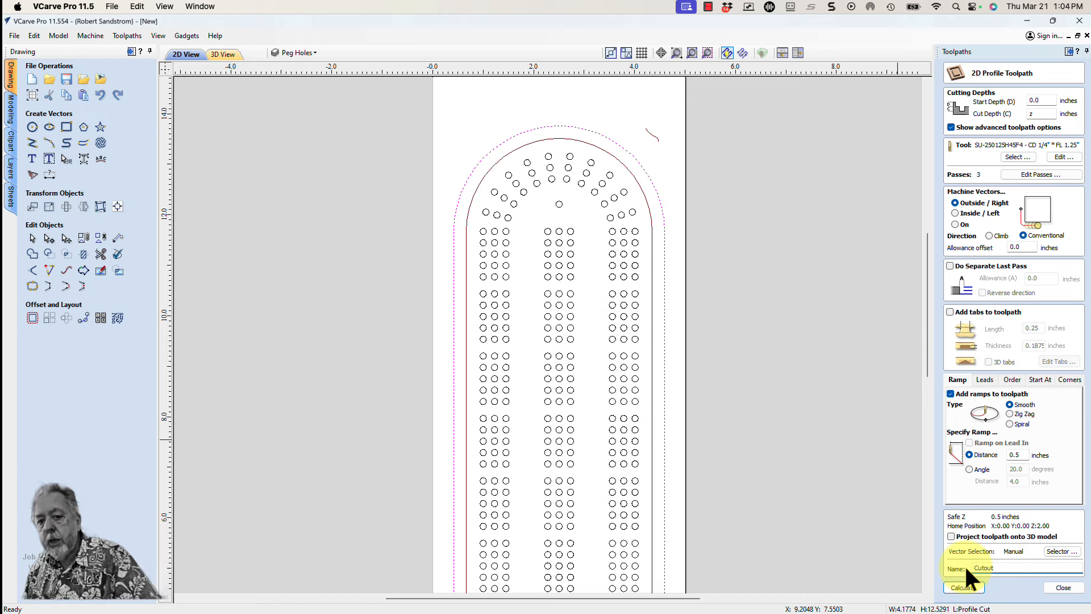
pyautogui.click(965, 586)
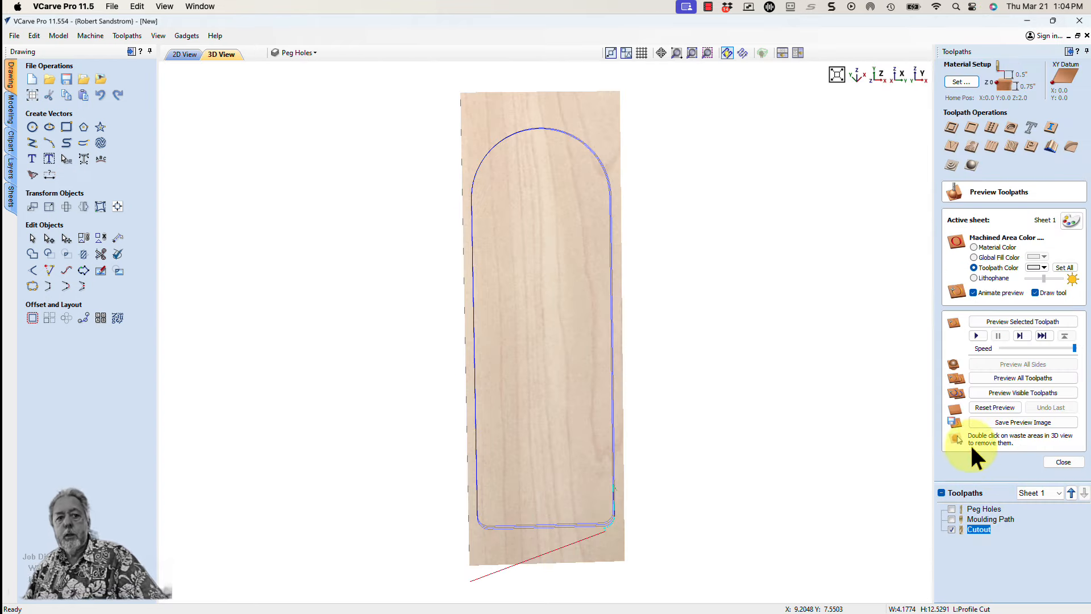
pyautogui.click(998, 391)
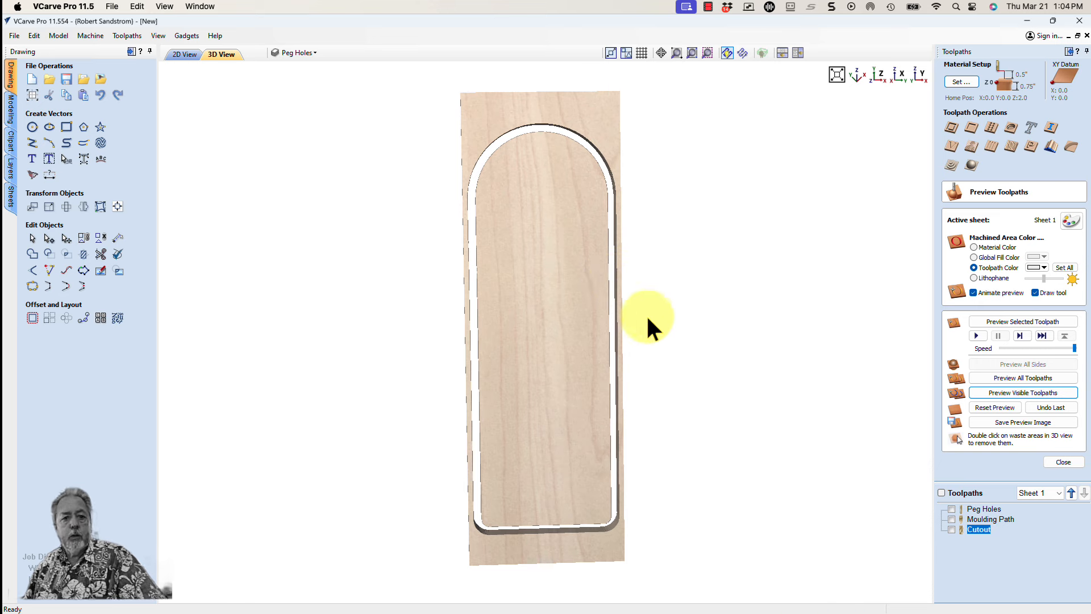
# Make the Peg Holes and Moulding Path toolpaths visible and preview them on the cut-out board
pyautogui.click(951, 509)
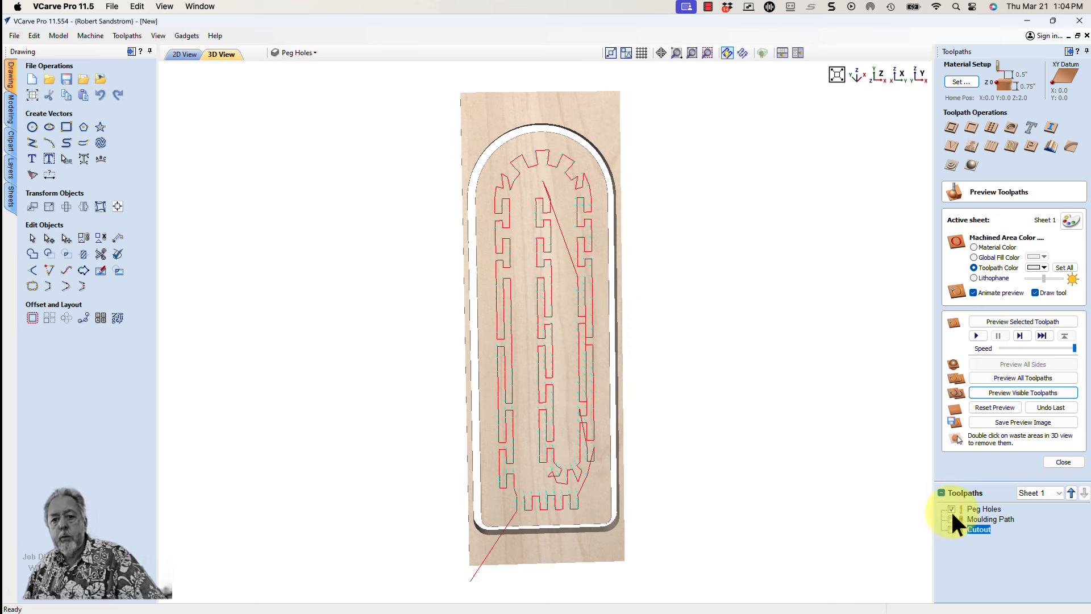
pyautogui.click(951, 519)
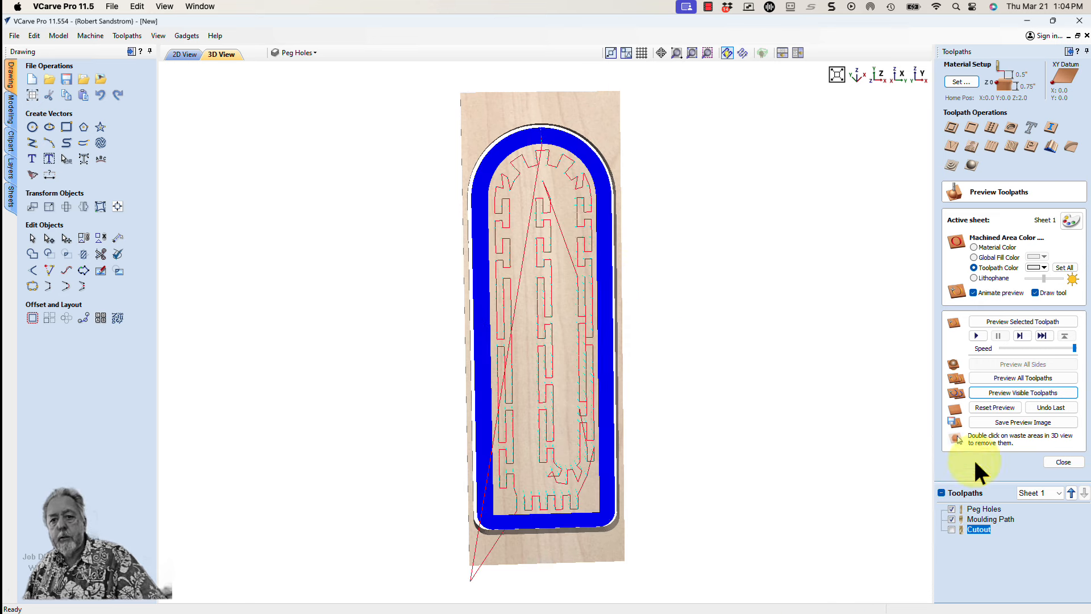
pyautogui.click(996, 391)
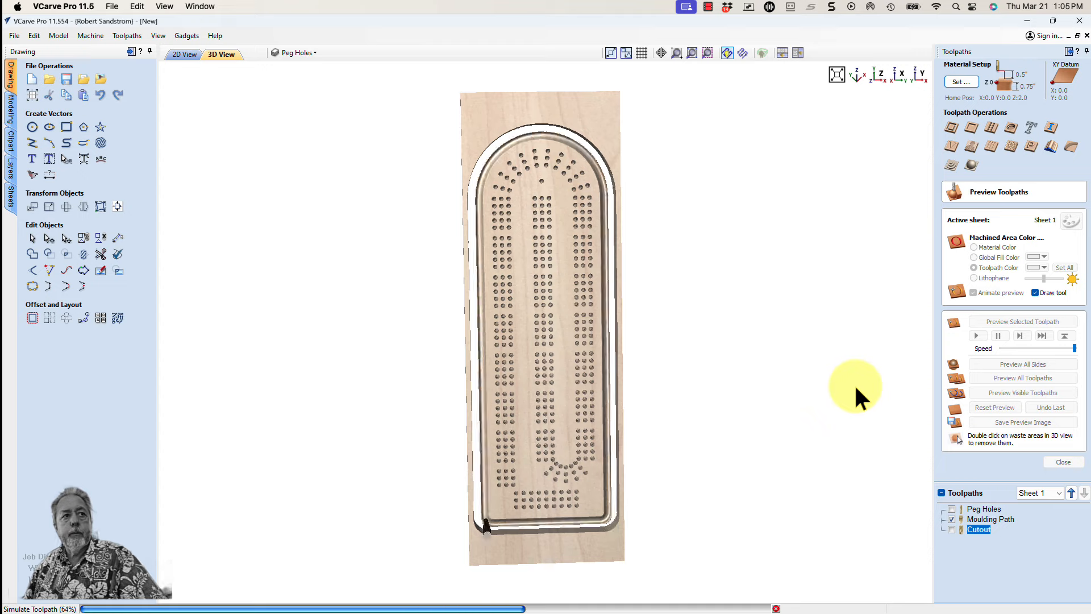
# Remove the waste material around the board from the 3D preview and examine the finished board from an angle
pyautogui.doubleClick(615, 127)
pyautogui.moveTo(575, 208); pyautogui.dragTo(515, 176)
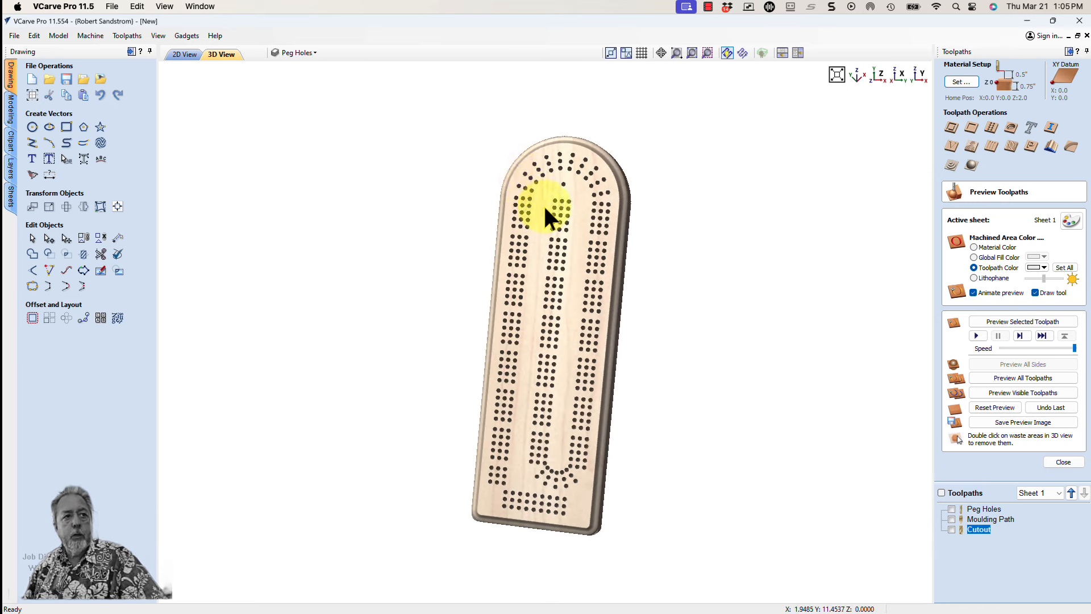
pyautogui.moveTo(574, 182); pyautogui.dragTo(550, 190)
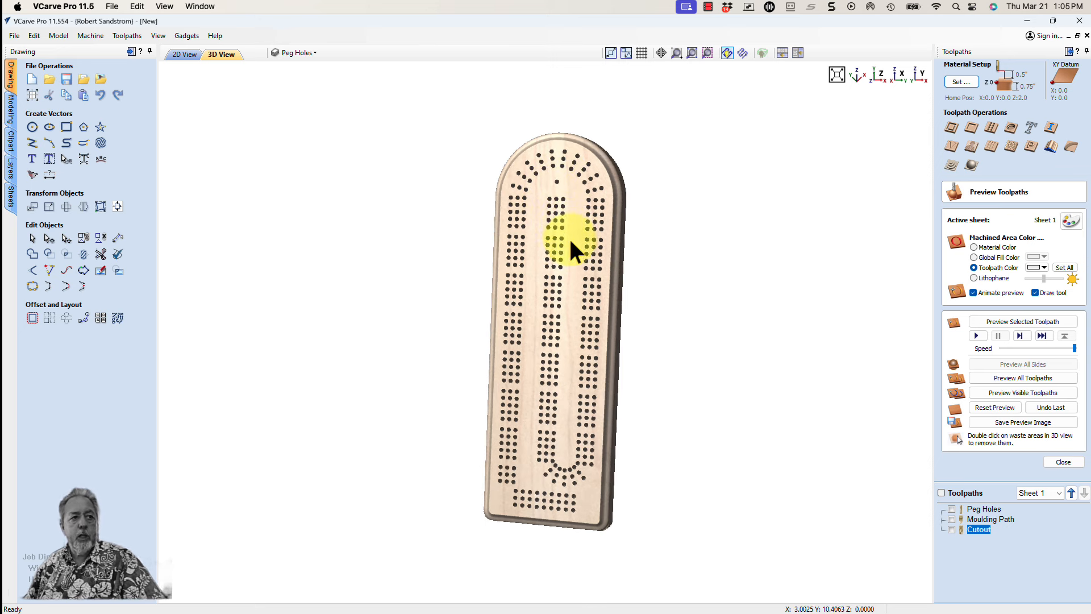